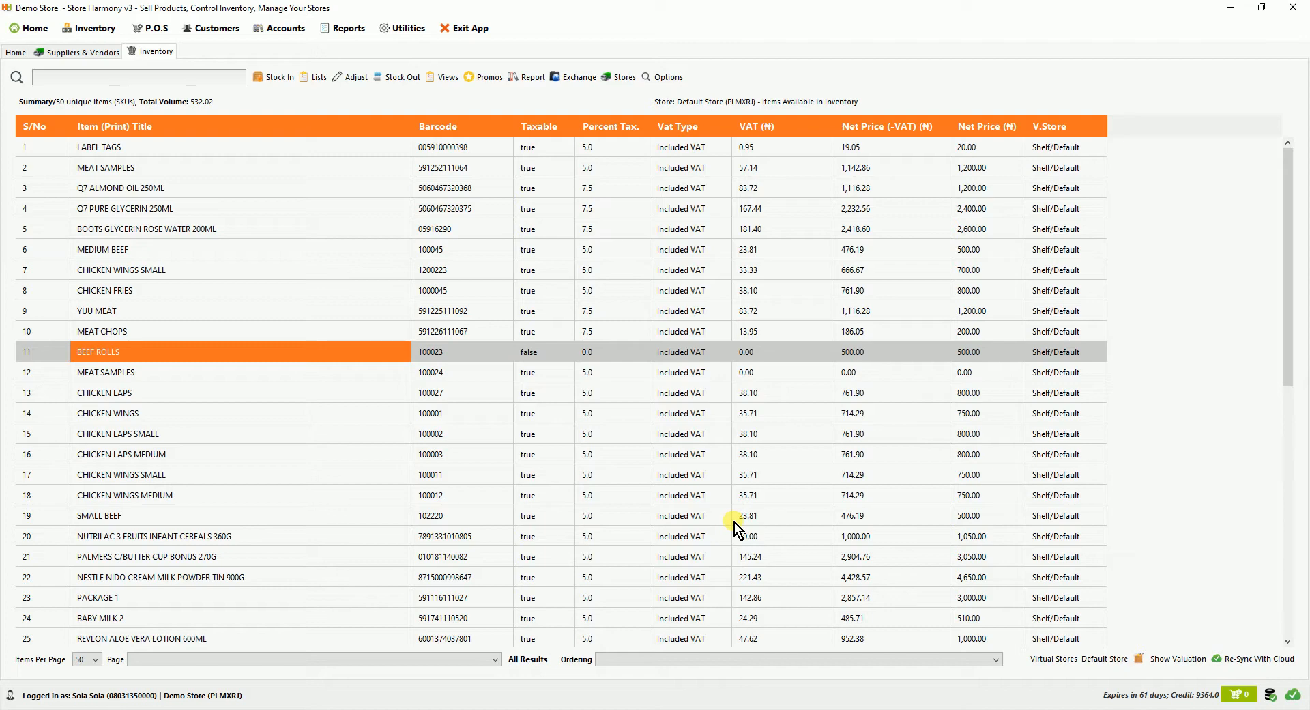
- Switch the inventory list from the tax view to the stock view with SKU, quantity and batch columns
left_click(452, 72)
left_click(461, 93)
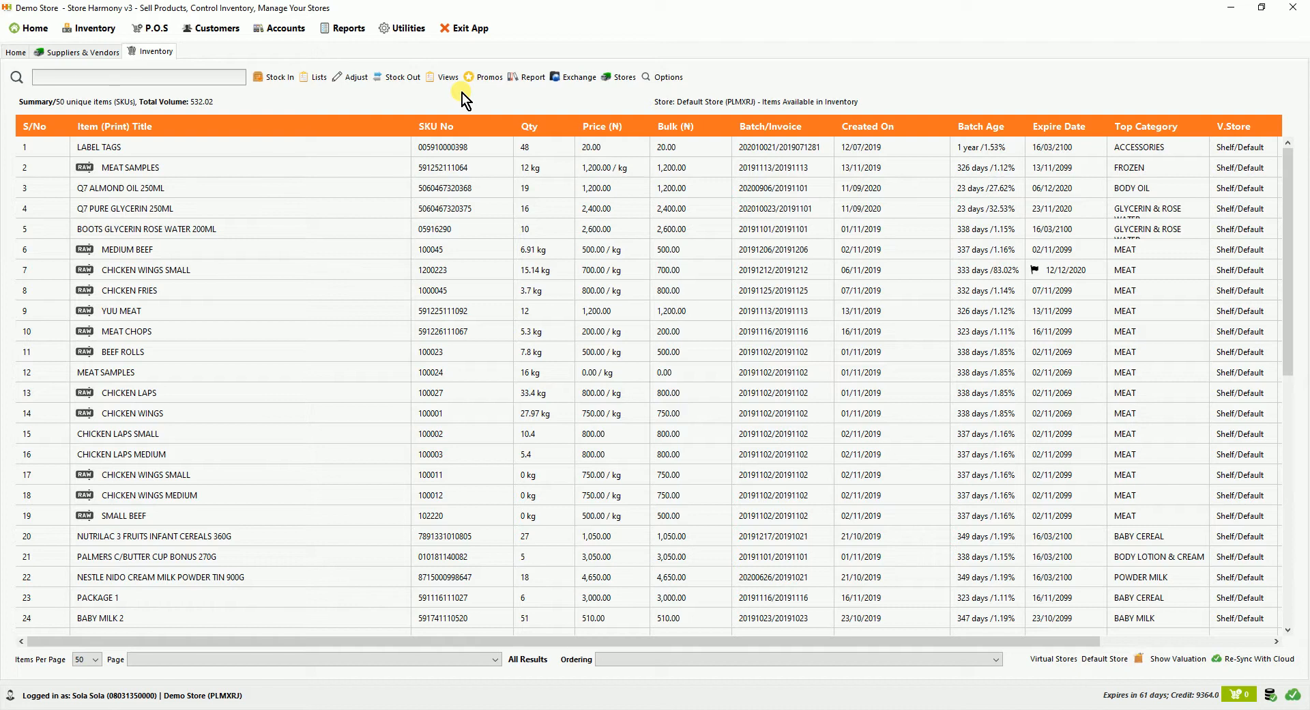
- Open the store-to-store transfers list and view the items of the most recent transfer
left_click(97, 35)
left_click(107, 126)
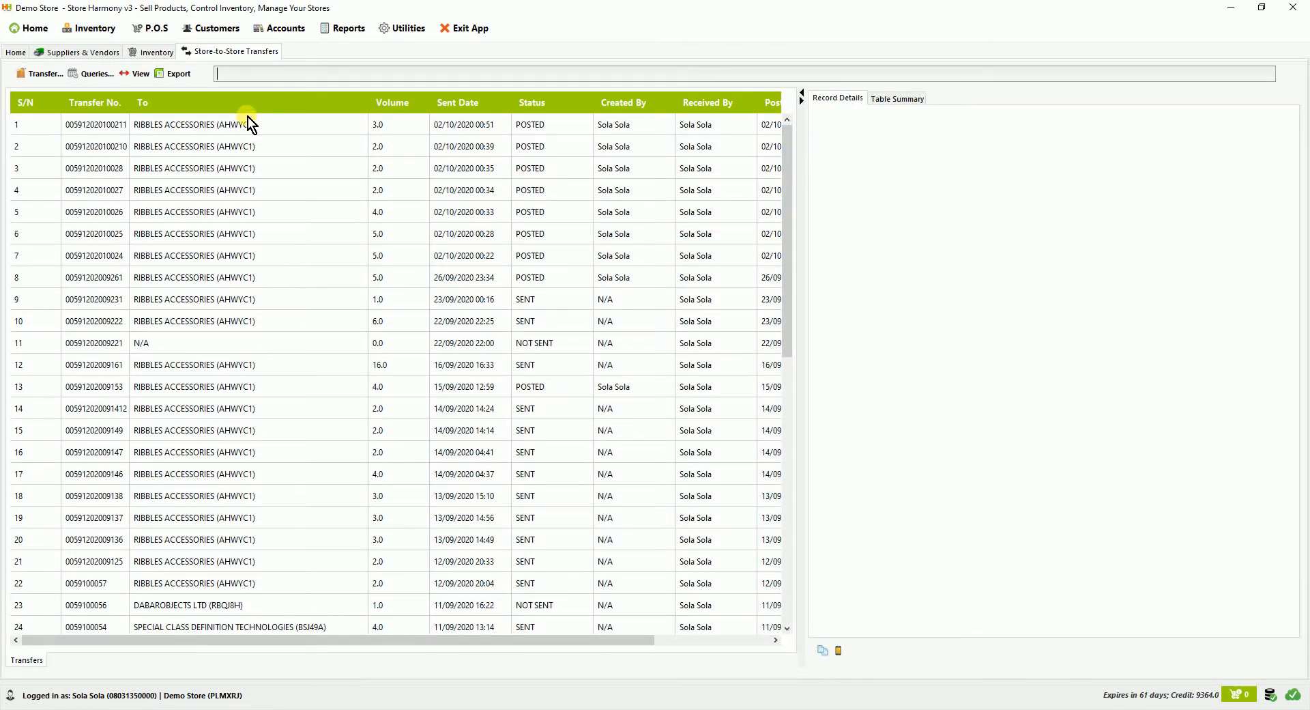
left_click(178, 131)
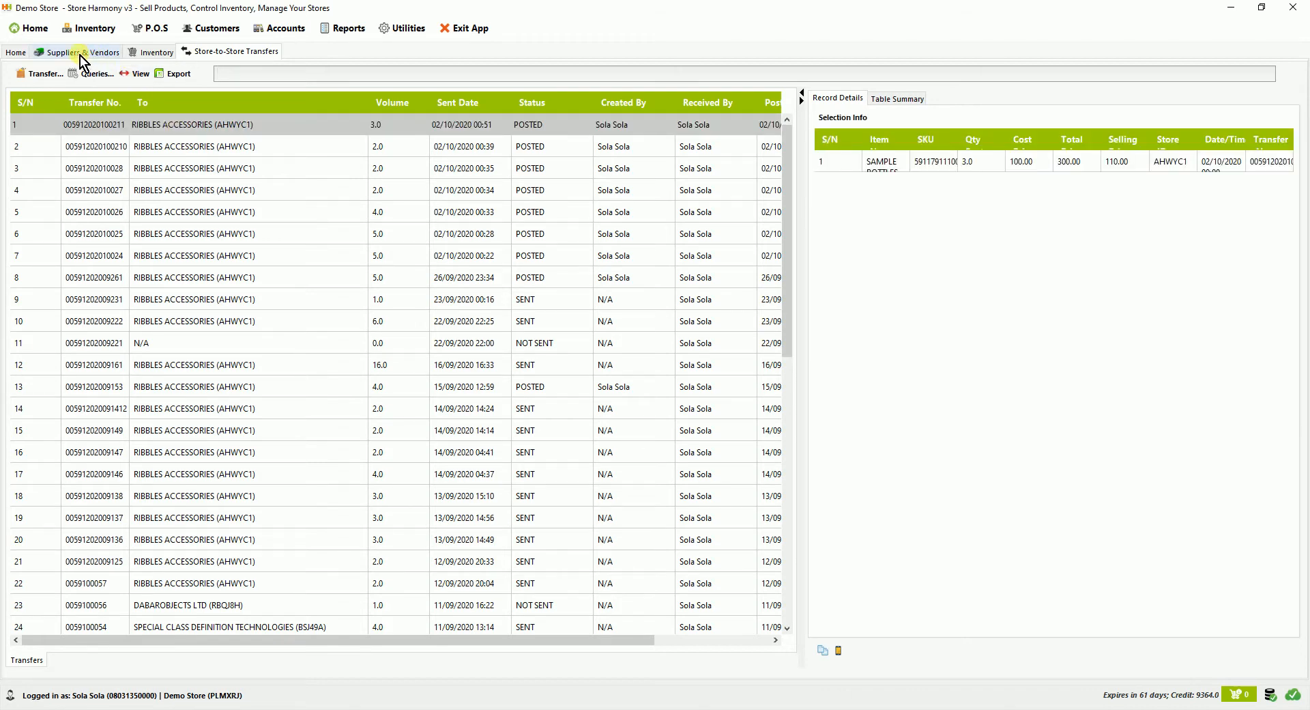
- In the inventory, add TOP TEA 25 BAGS, AACE CHILLI PEPPER 80G and AACE YELLOW PEPPER 100G to the item selection
left_click(147, 53)
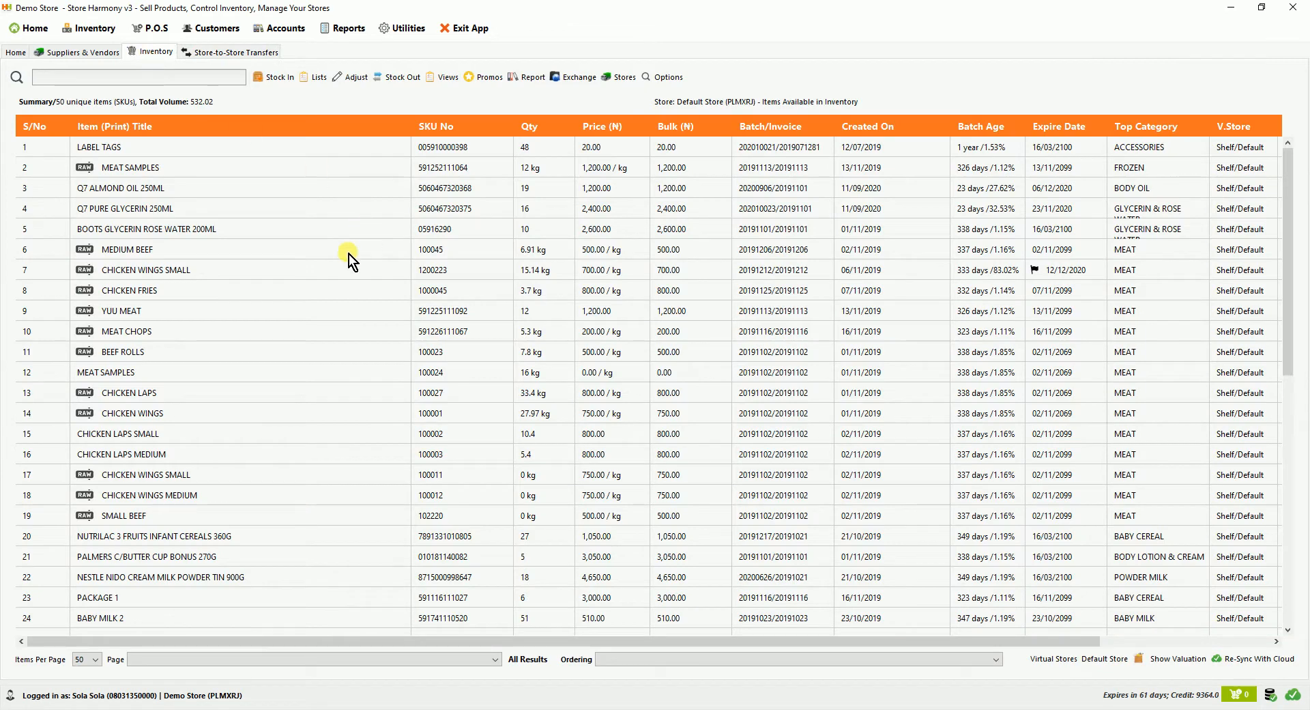
scroll(315, 441, "down", 8)
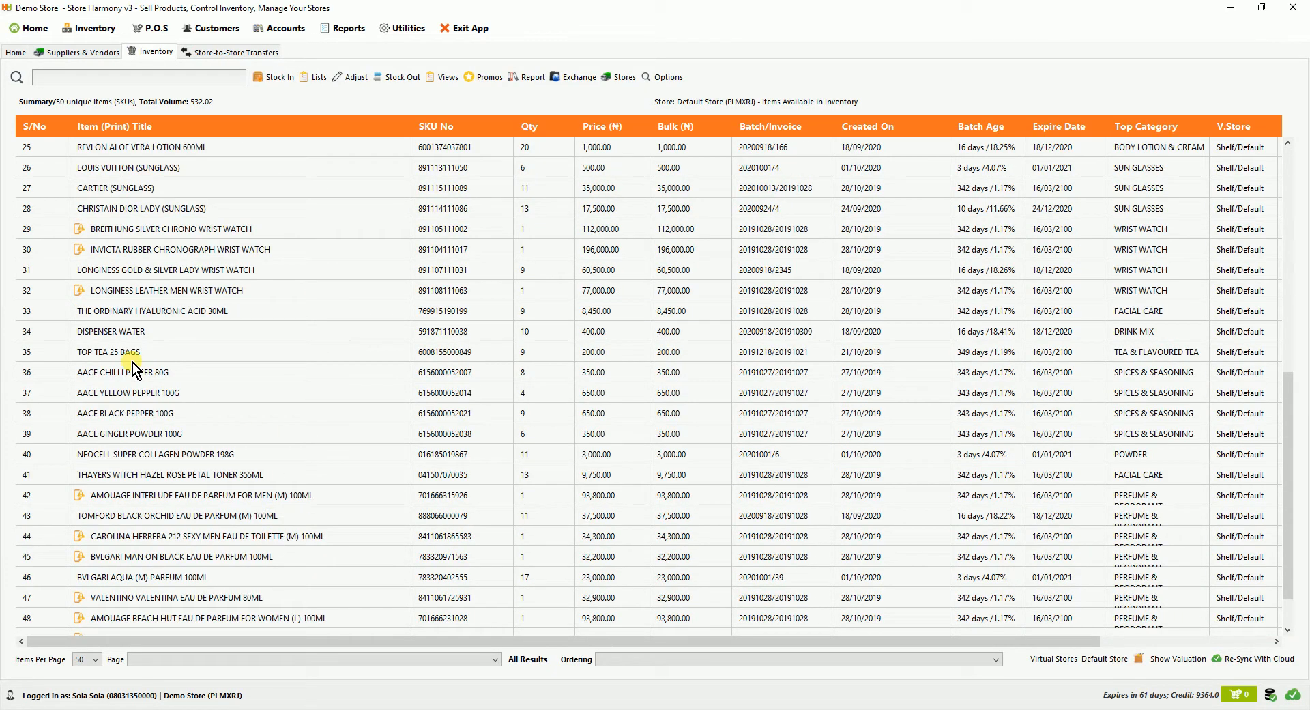
left_click(229, 356)
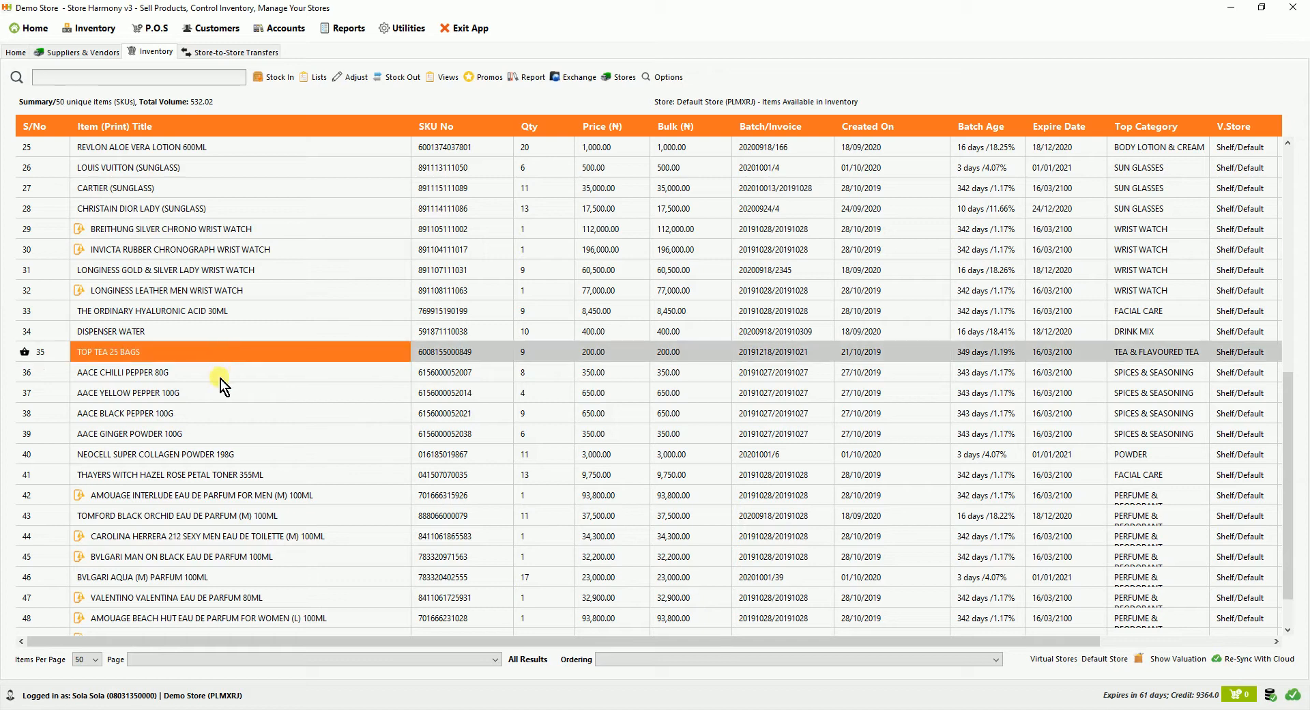
left_click(220, 379)
left_click(220, 393)
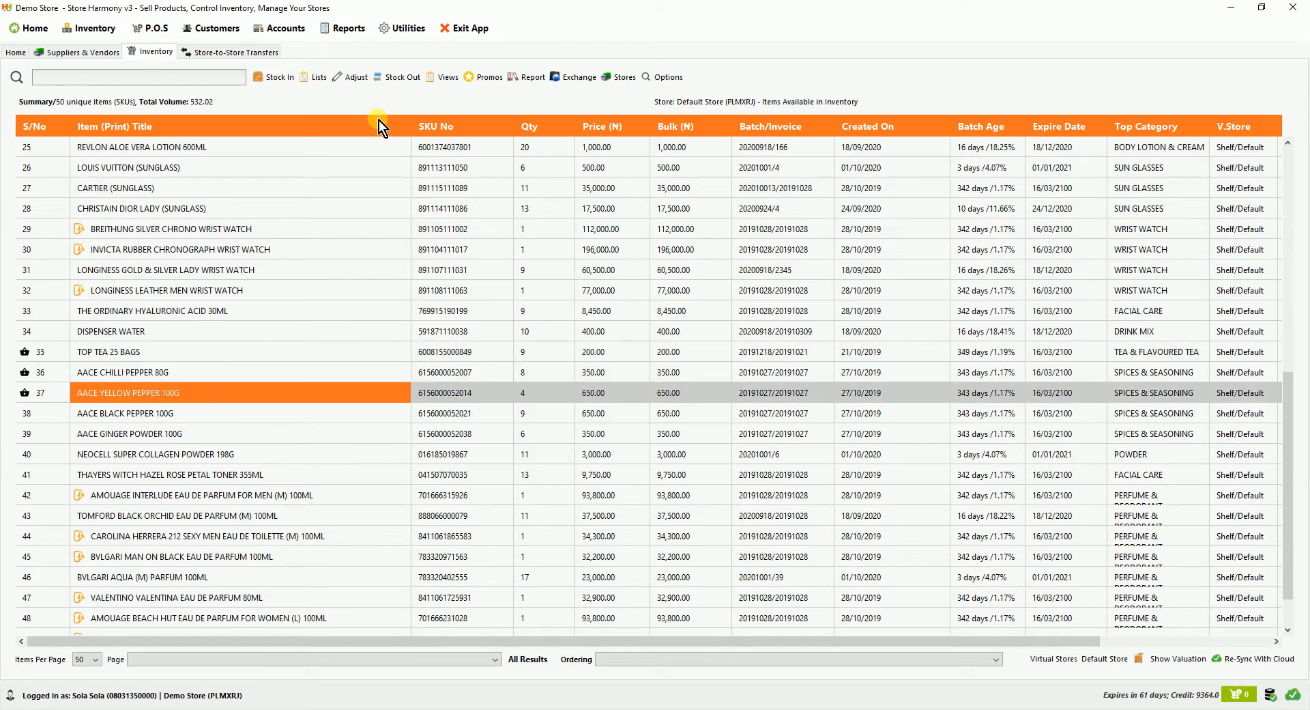
- Start a stock transfer to a remote store and set the outgoing quantity of all three items to 2
left_click(400, 79)
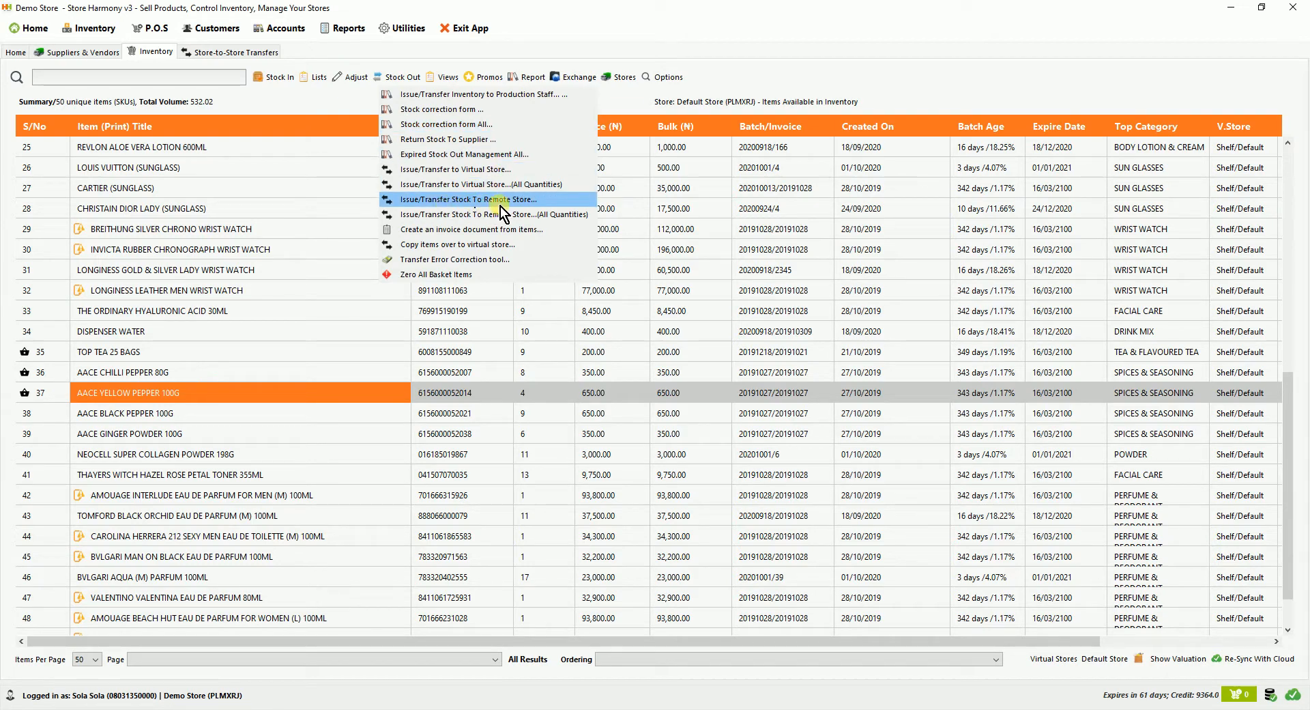
left_click(526, 200)
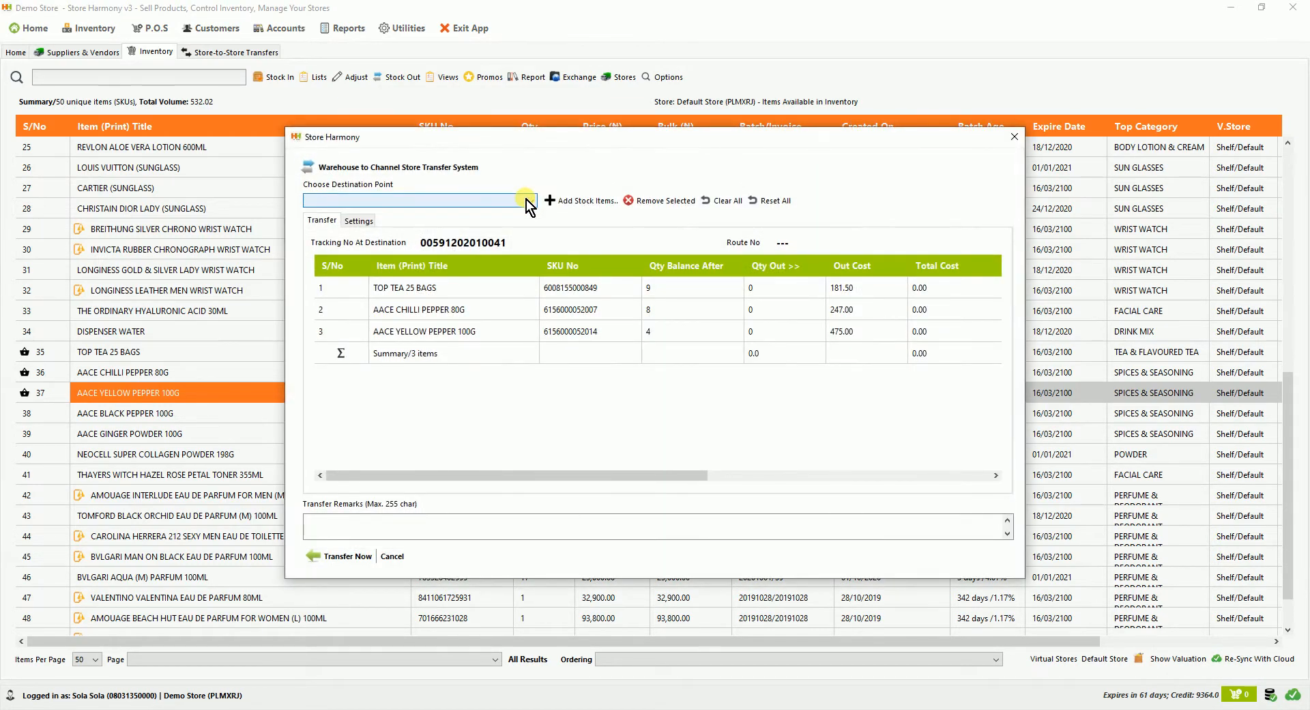
left_click(776, 292)
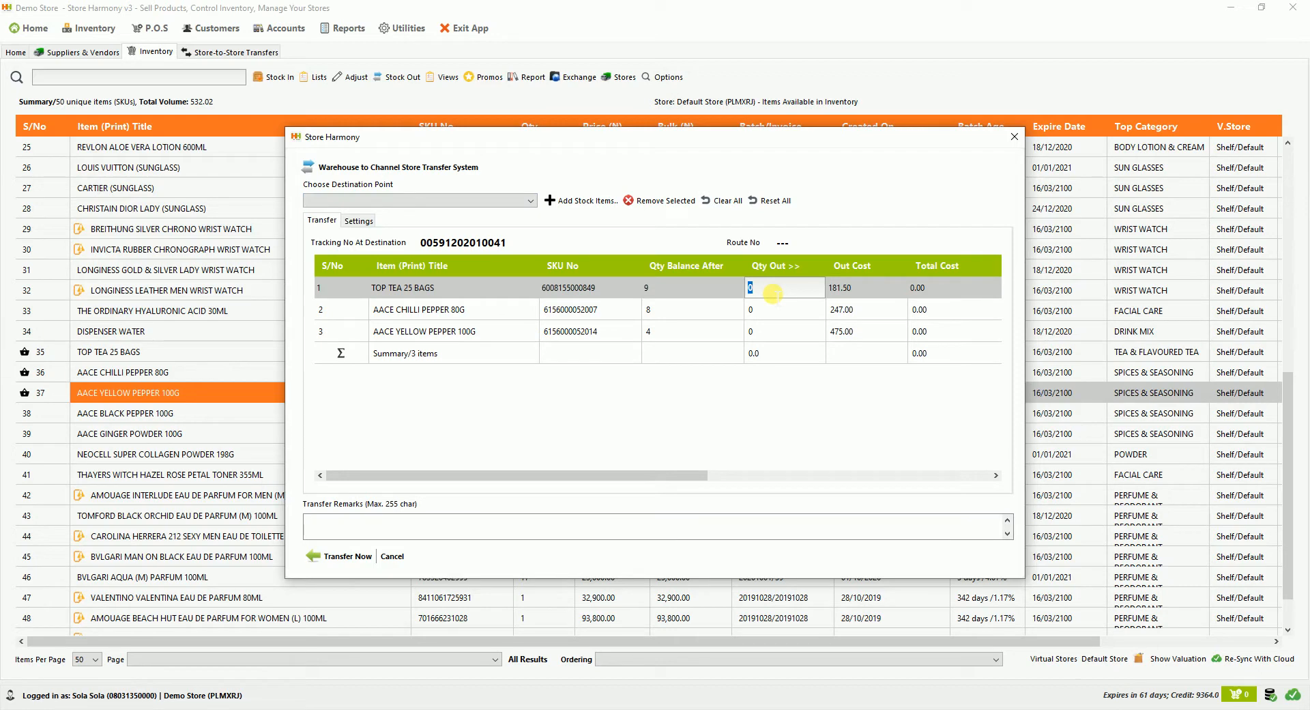
type("2")
left_click(763, 331)
left_click(763, 311)
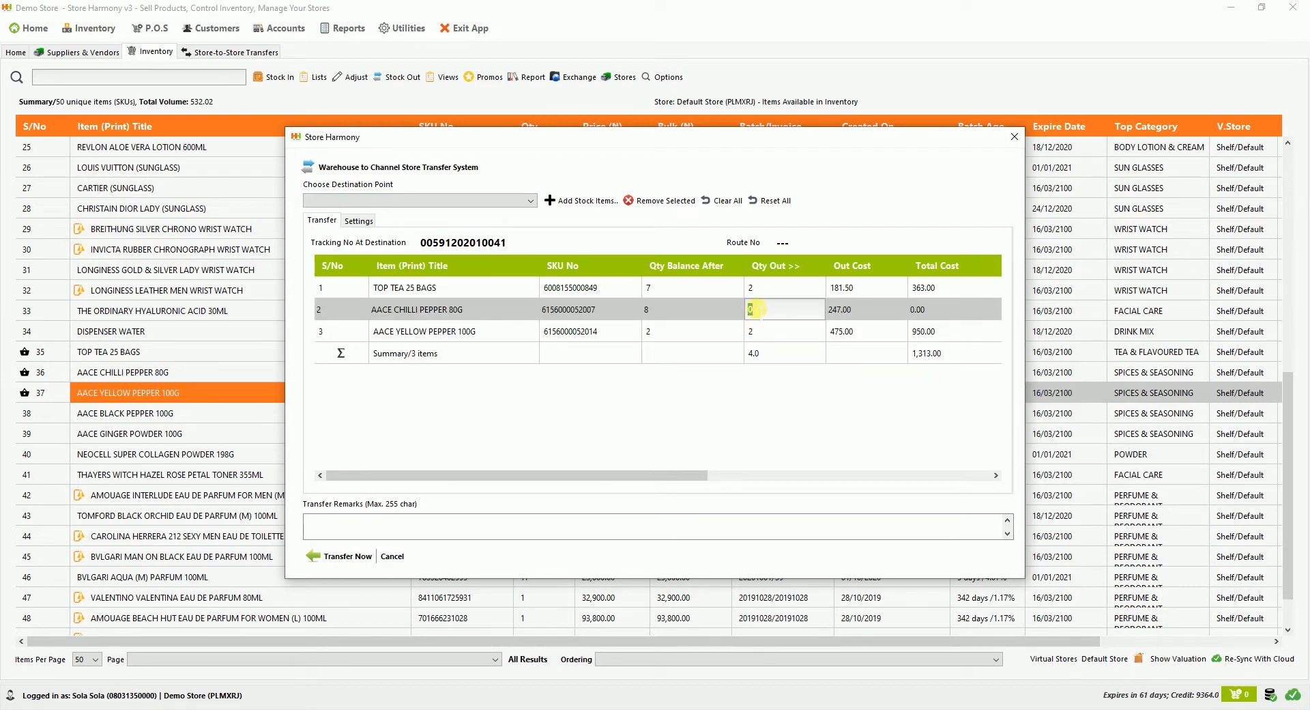
left_click(670, 360)
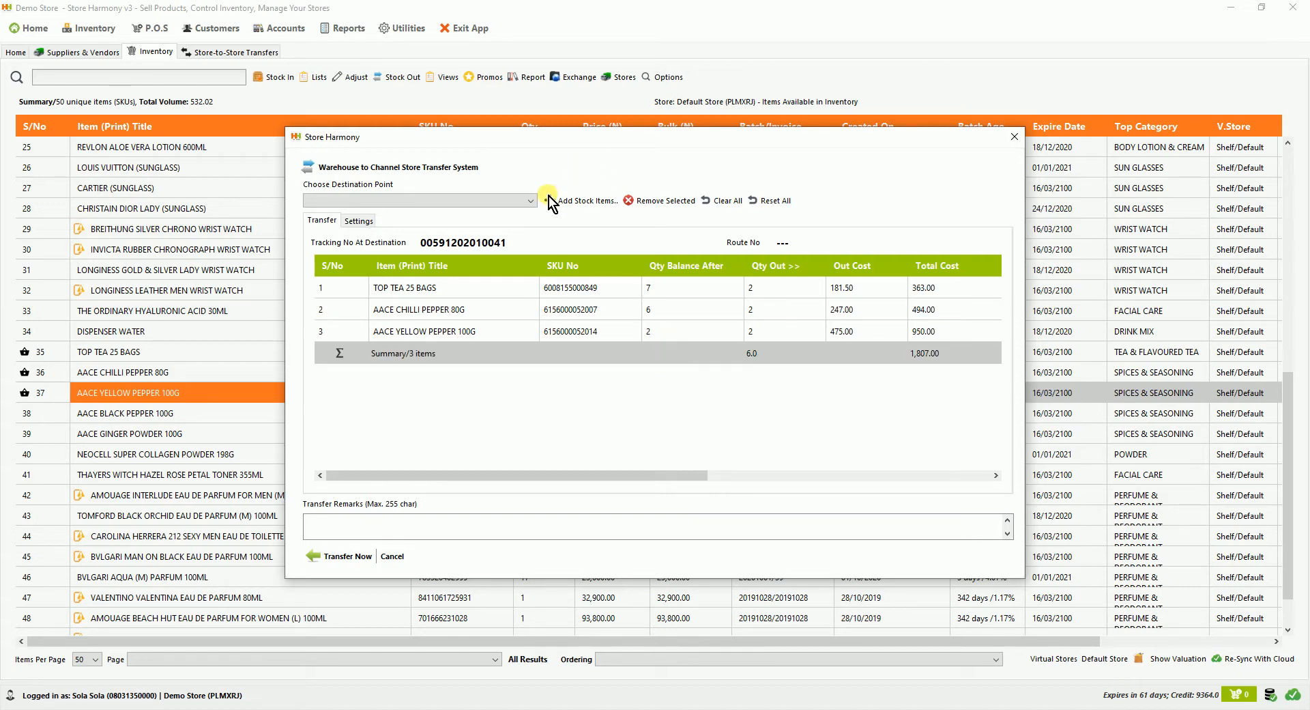
- Choose RIBBLES ACCESSORIES as the transfer's destination and review the transfer settings
left_click(529, 199)
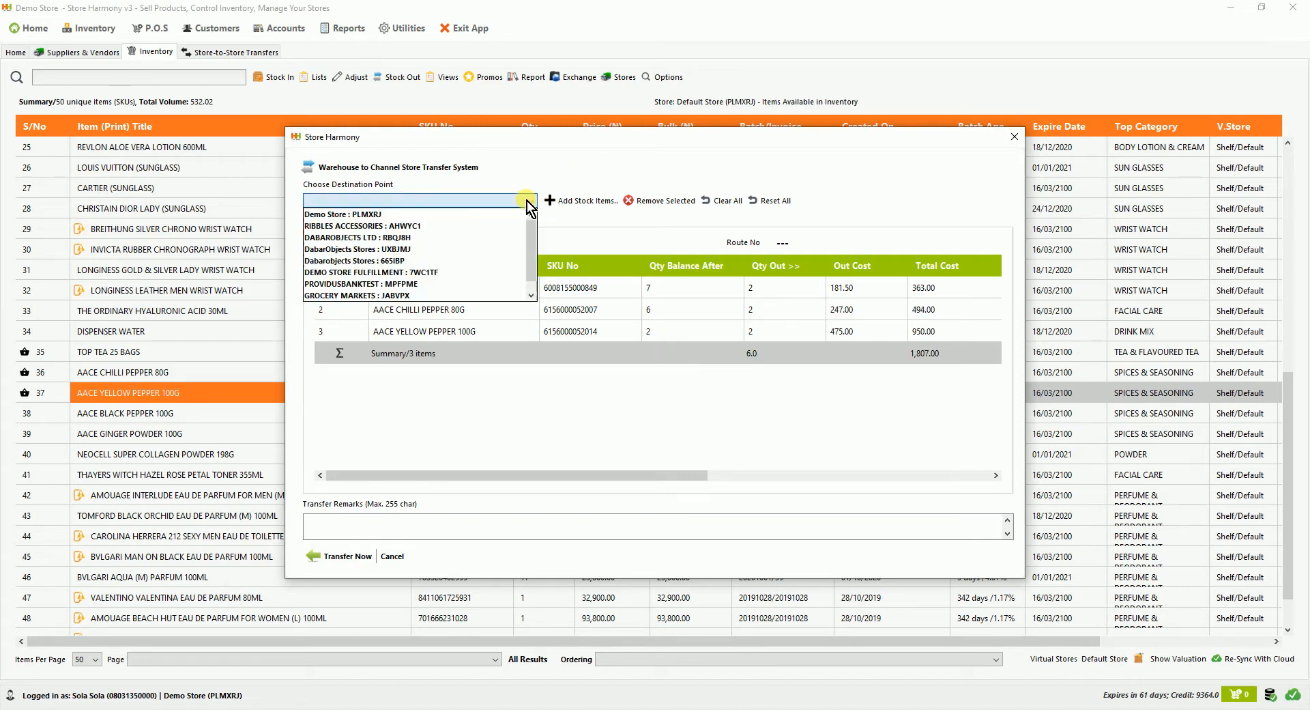
left_click(431, 226)
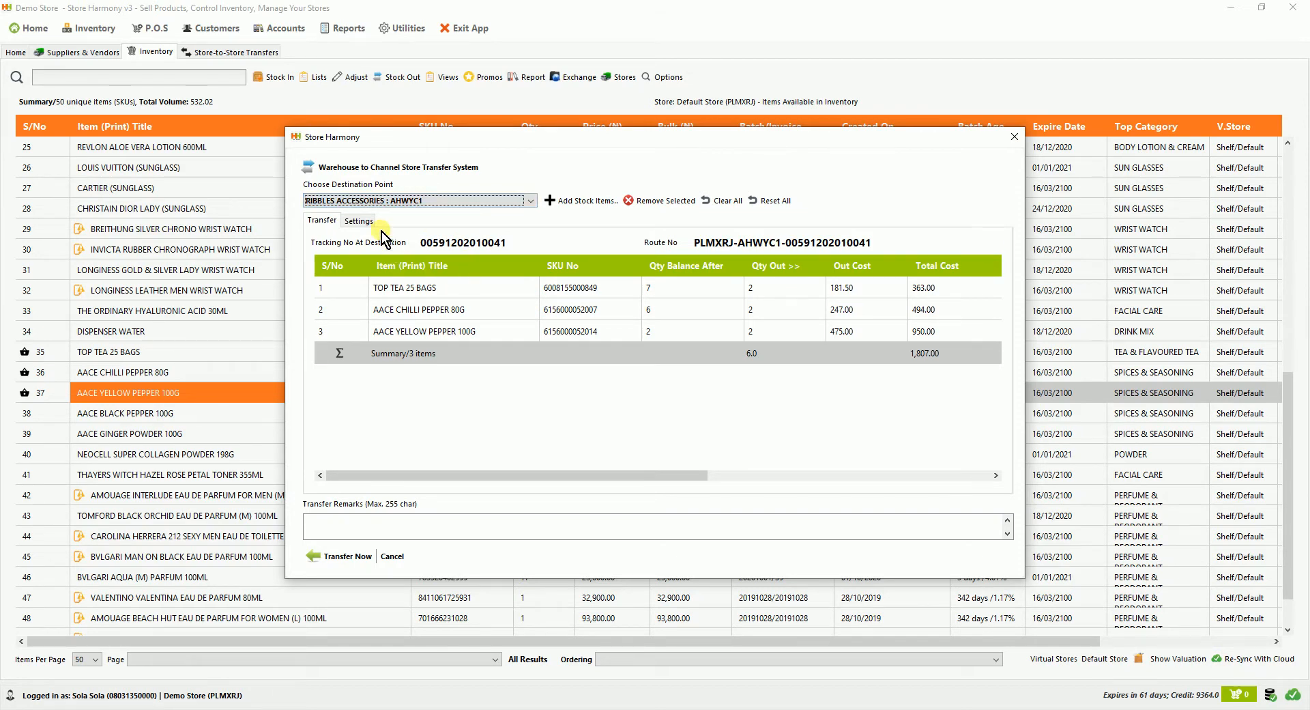
left_click(359, 220)
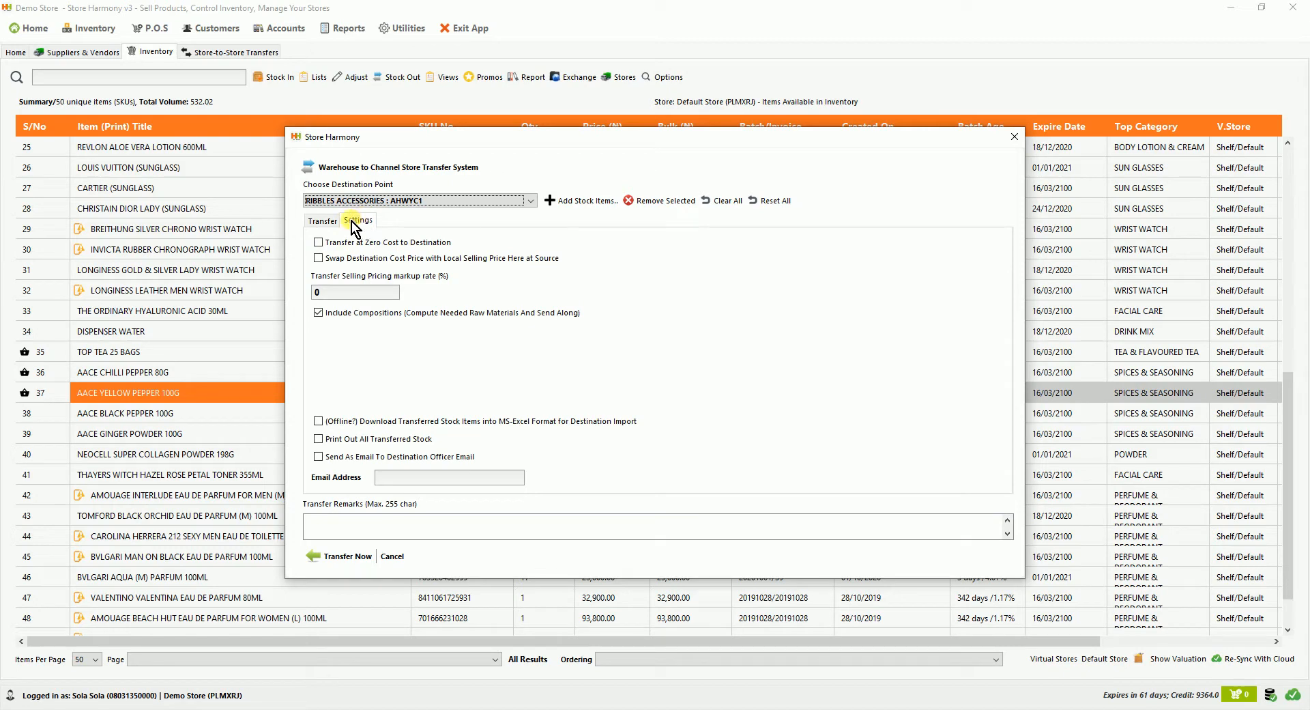
left_click(335, 222)
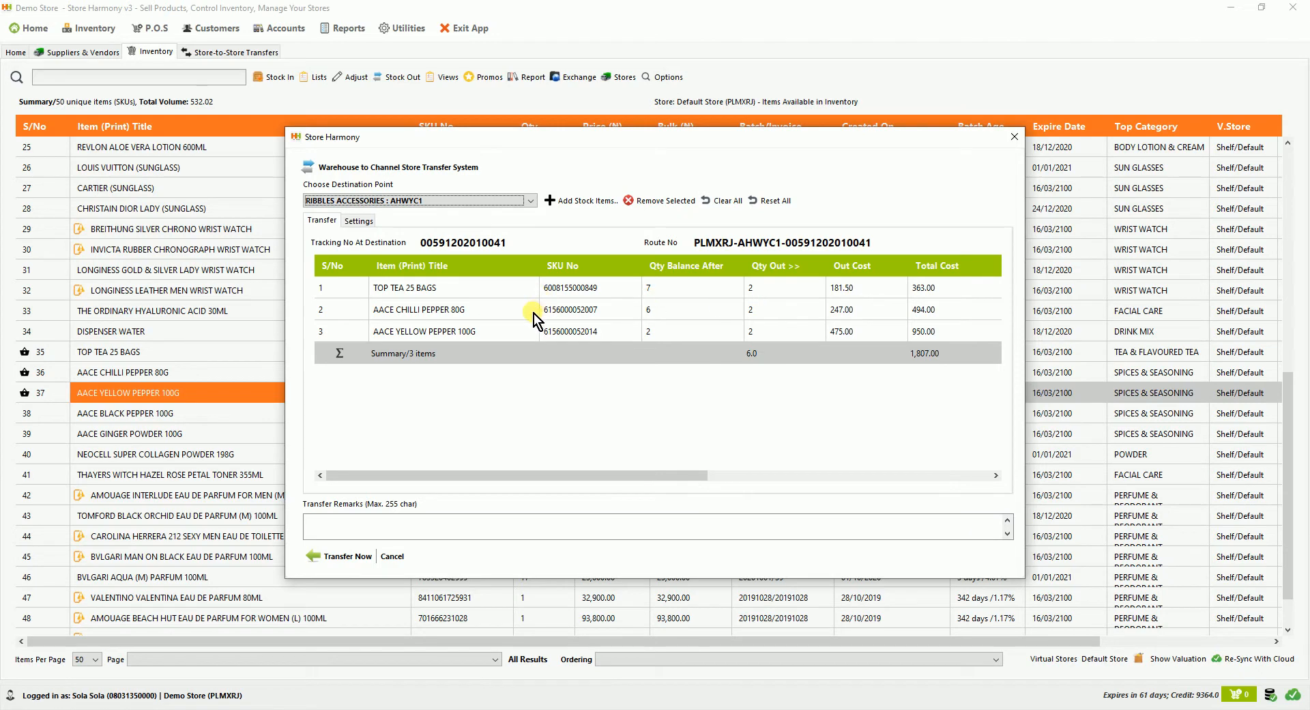
- Send the transfer, agree to send delegates to RIBBLES ACCESSORIES, and dismiss the notifications
left_click(336, 554)
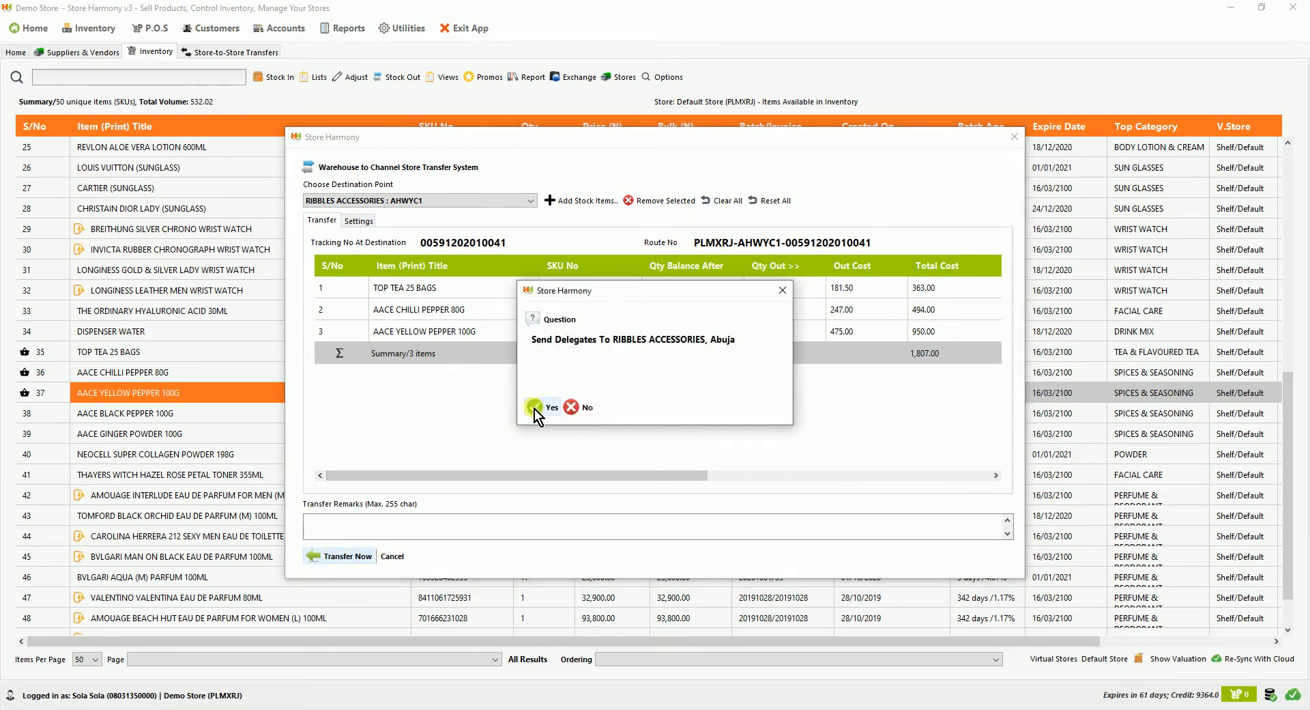
left_click(536, 409)
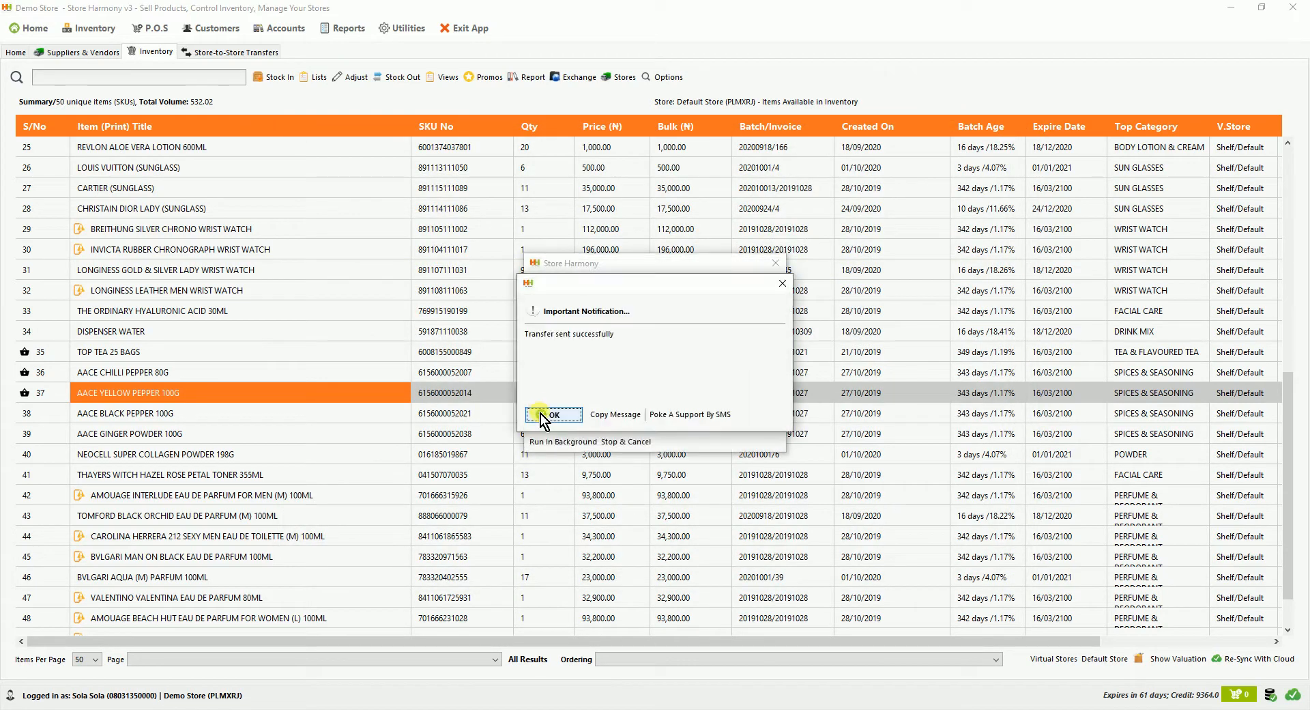
left_click(542, 414)
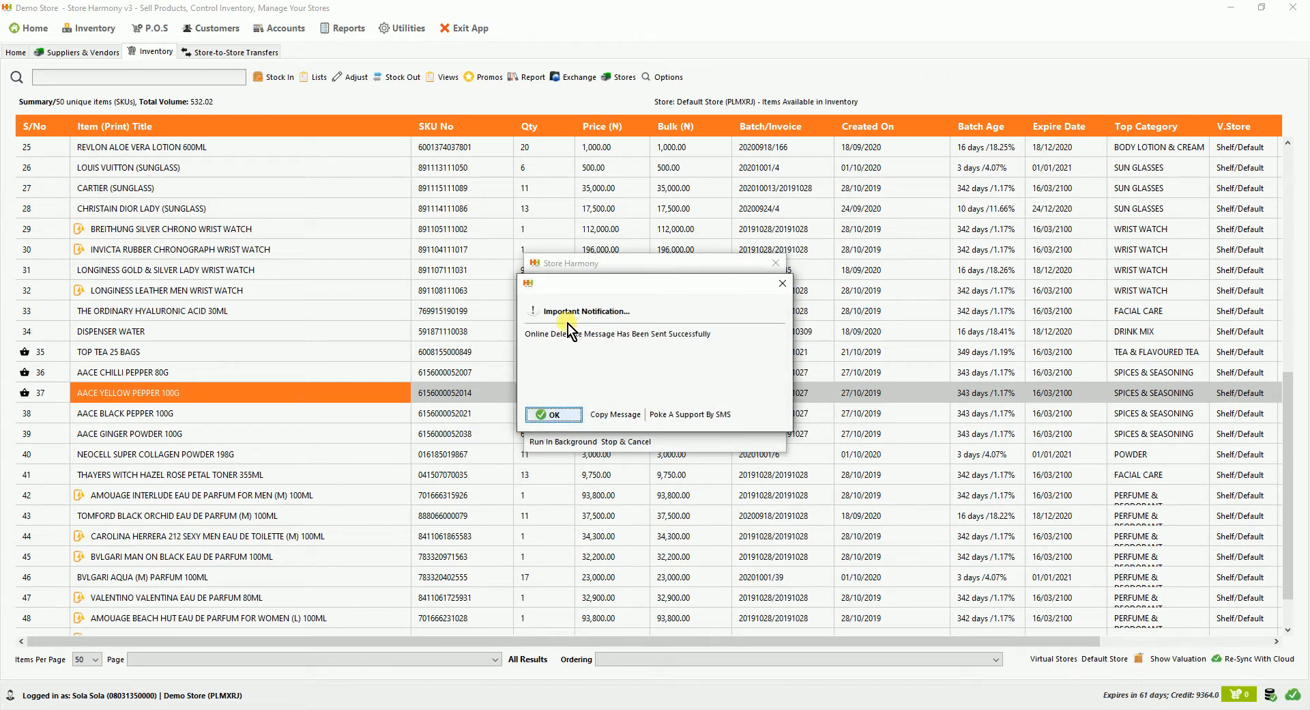
left_click_drag(583, 284, 587, 218)
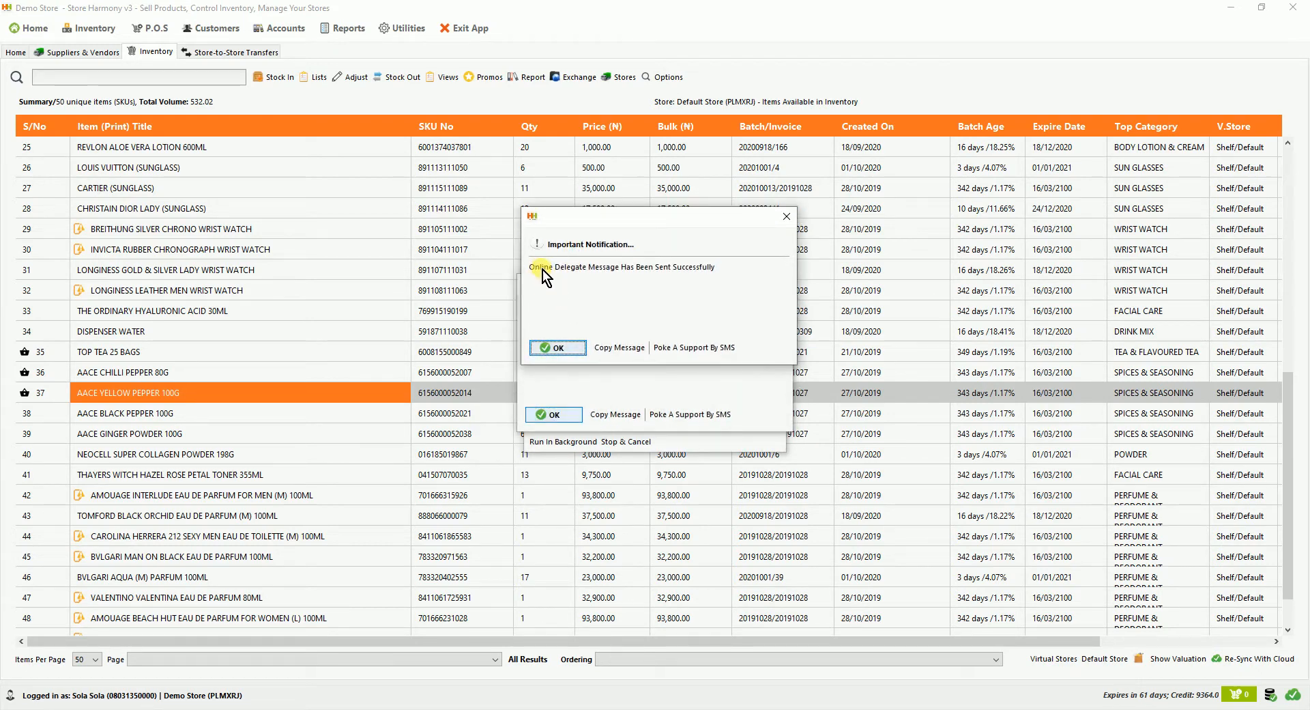
left_click(572, 348)
left_click(559, 413)
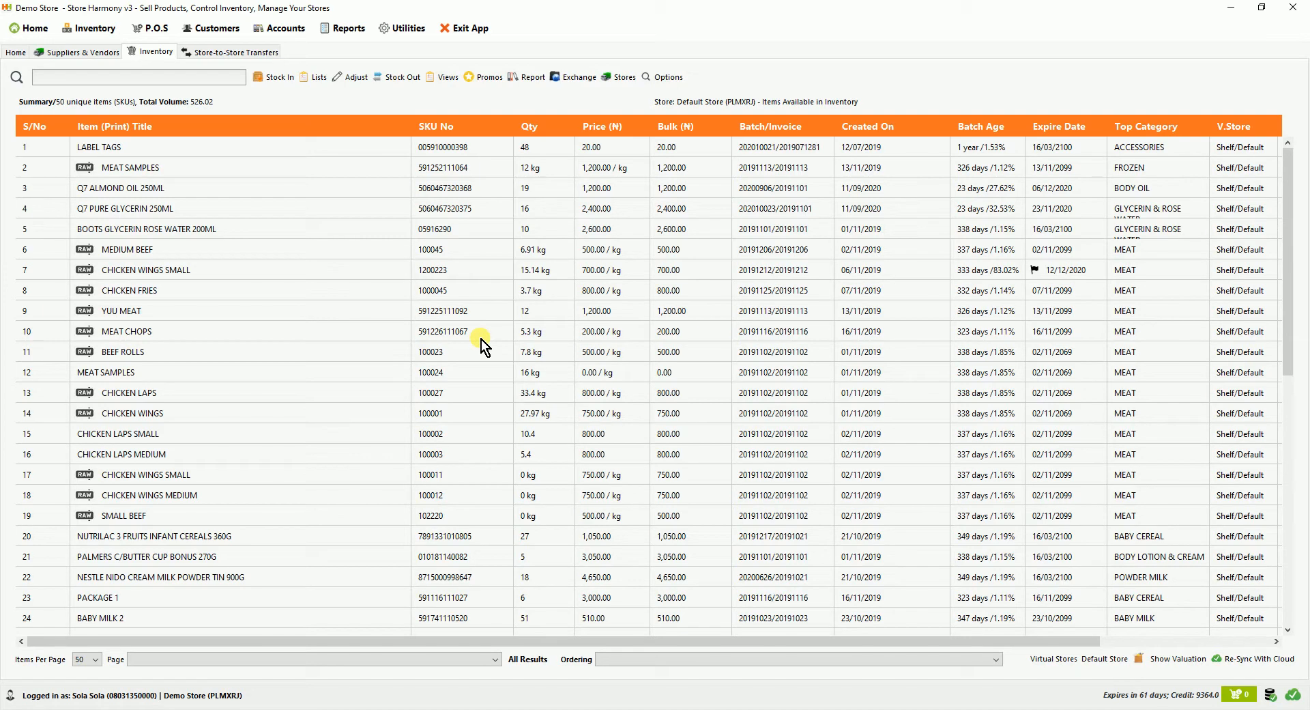
- Reload the store-to-store transfers list and examine the newest transfer's items and available actions
left_click(245, 56)
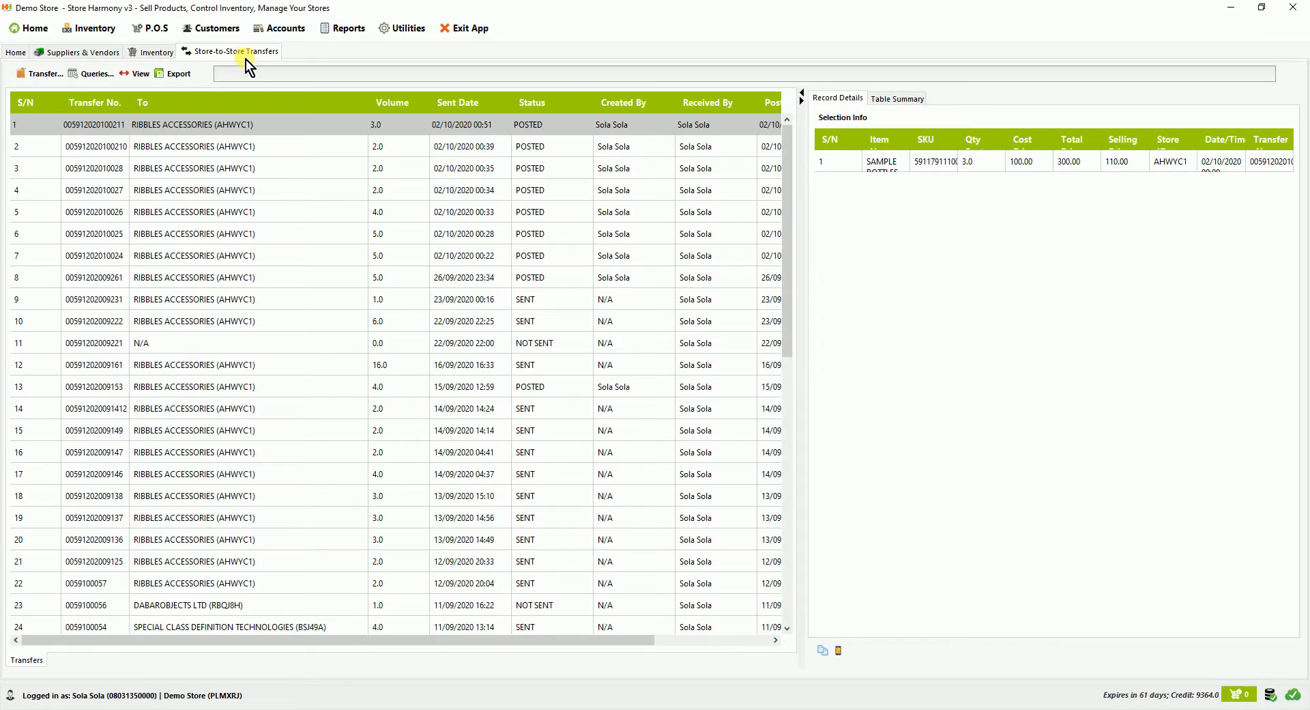
left_click(121, 75)
left_click(163, 125)
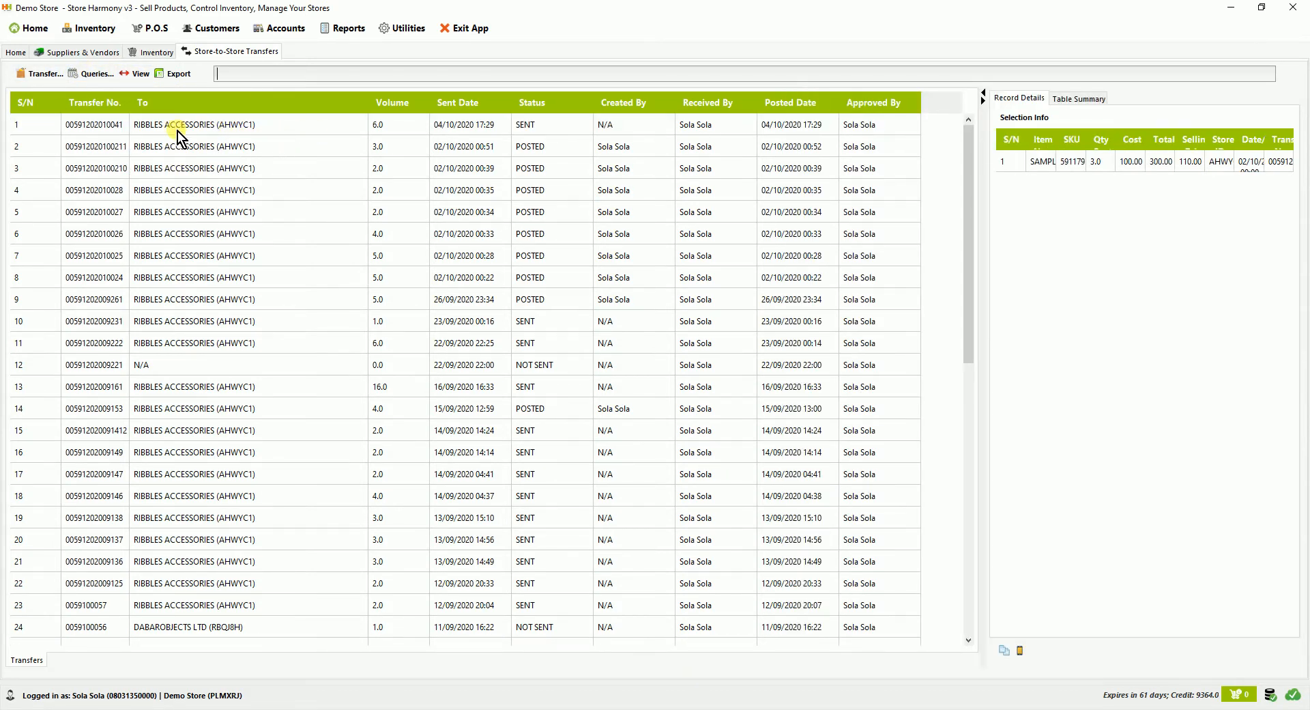
left_click(97, 131)
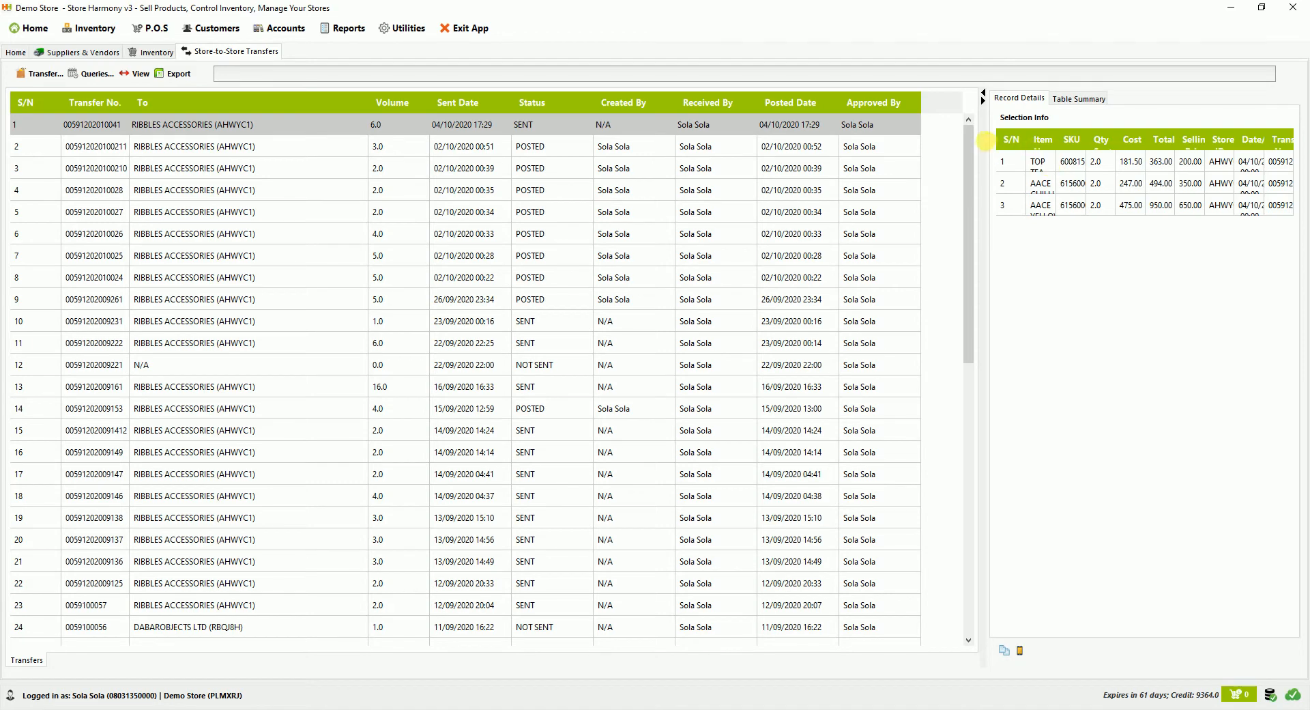
left_click_drag(987, 141, 786, 144)
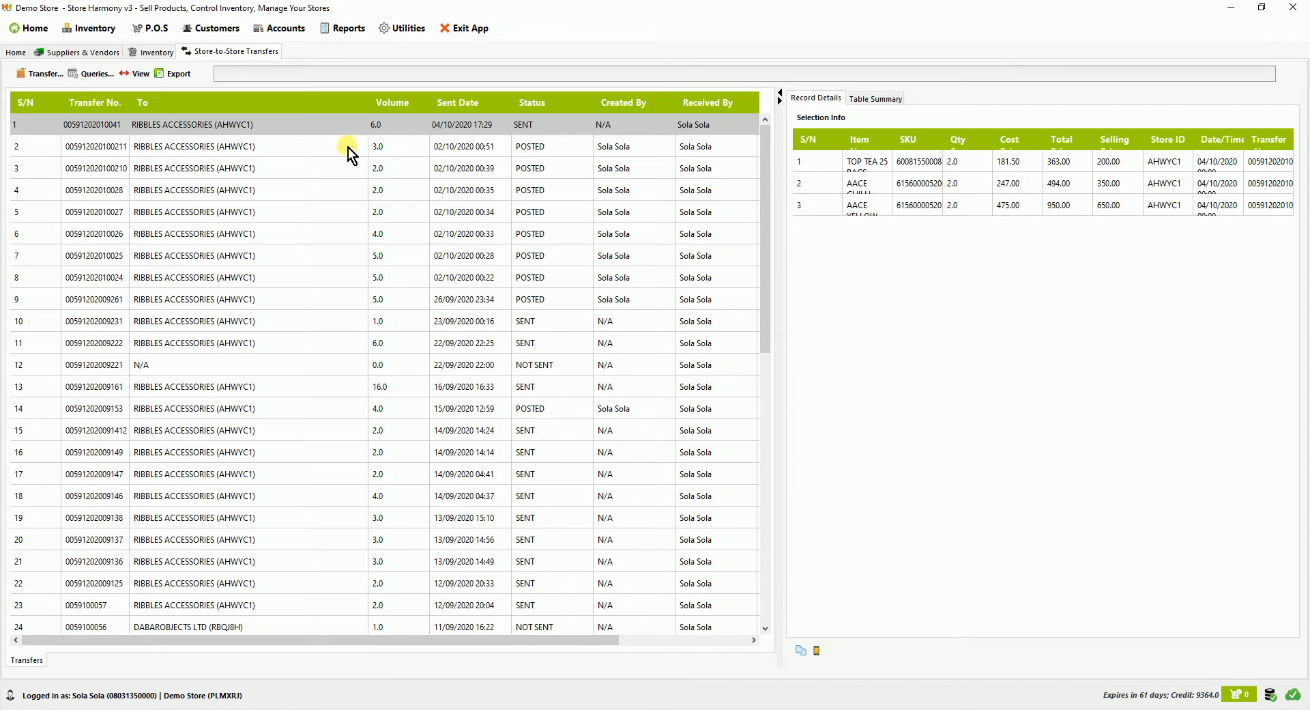
right_click(260, 131)
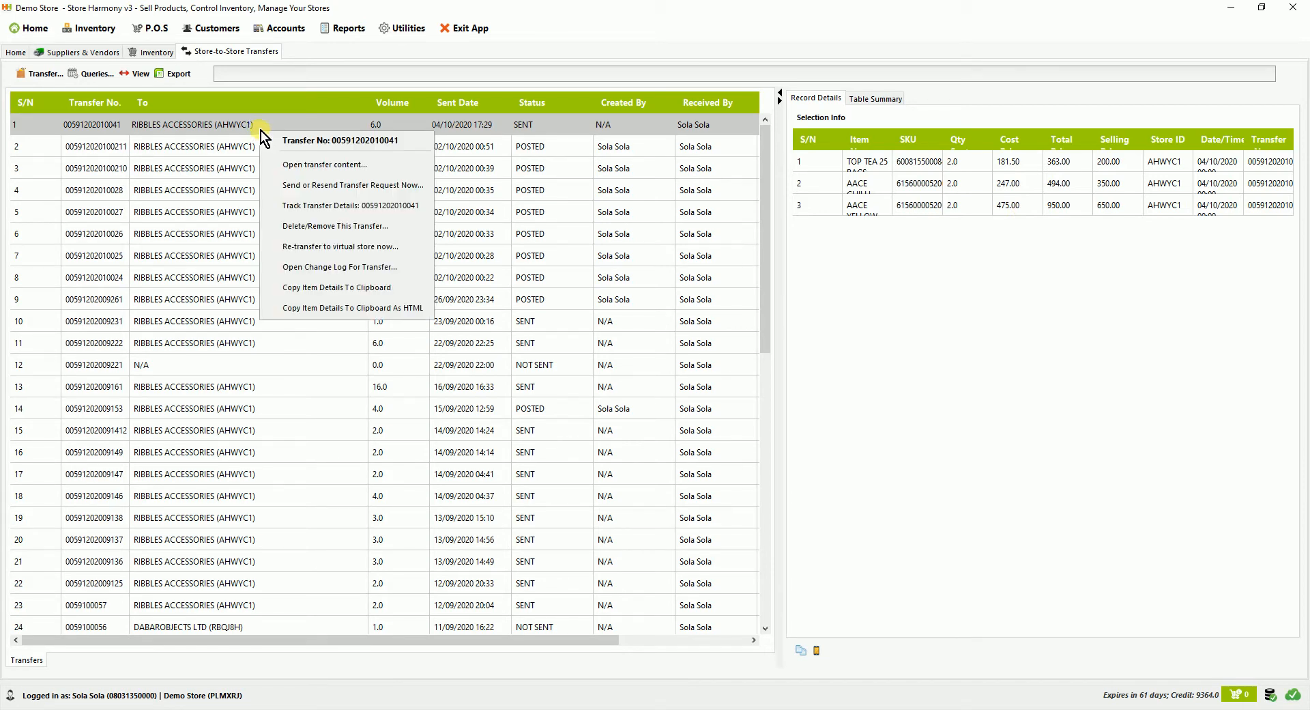
left_click(236, 131)
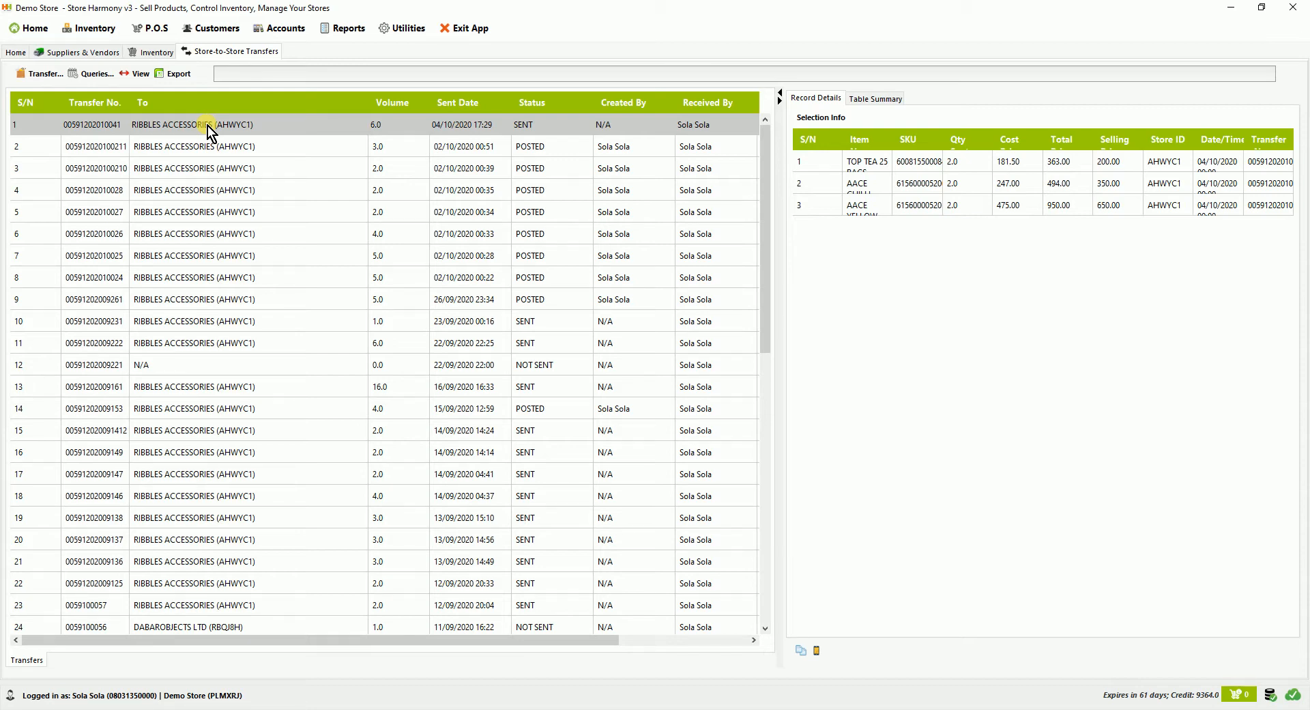
- Delete the newest transfer, authorize it with the admin's access password, and revert its items to inventory
right_click(208, 125)
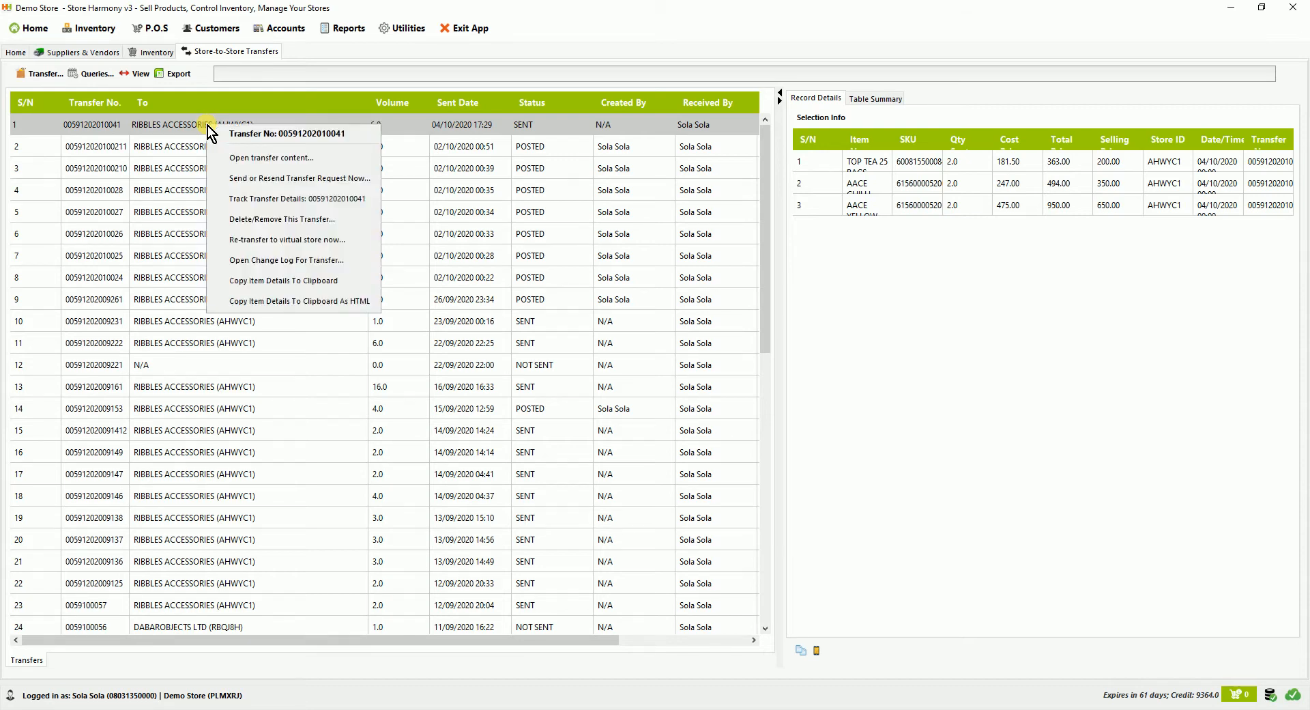
left_click(264, 220)
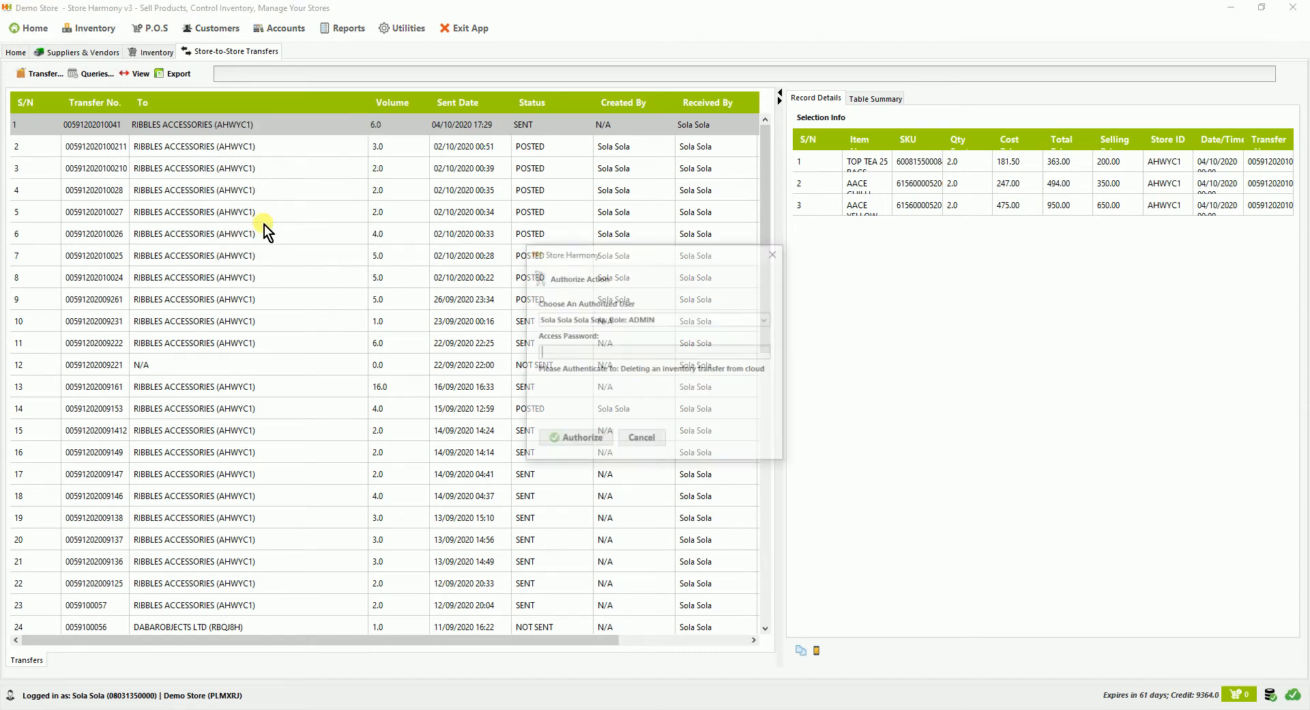
left_click_drag(564, 258, 402, 219)
type("•••••")
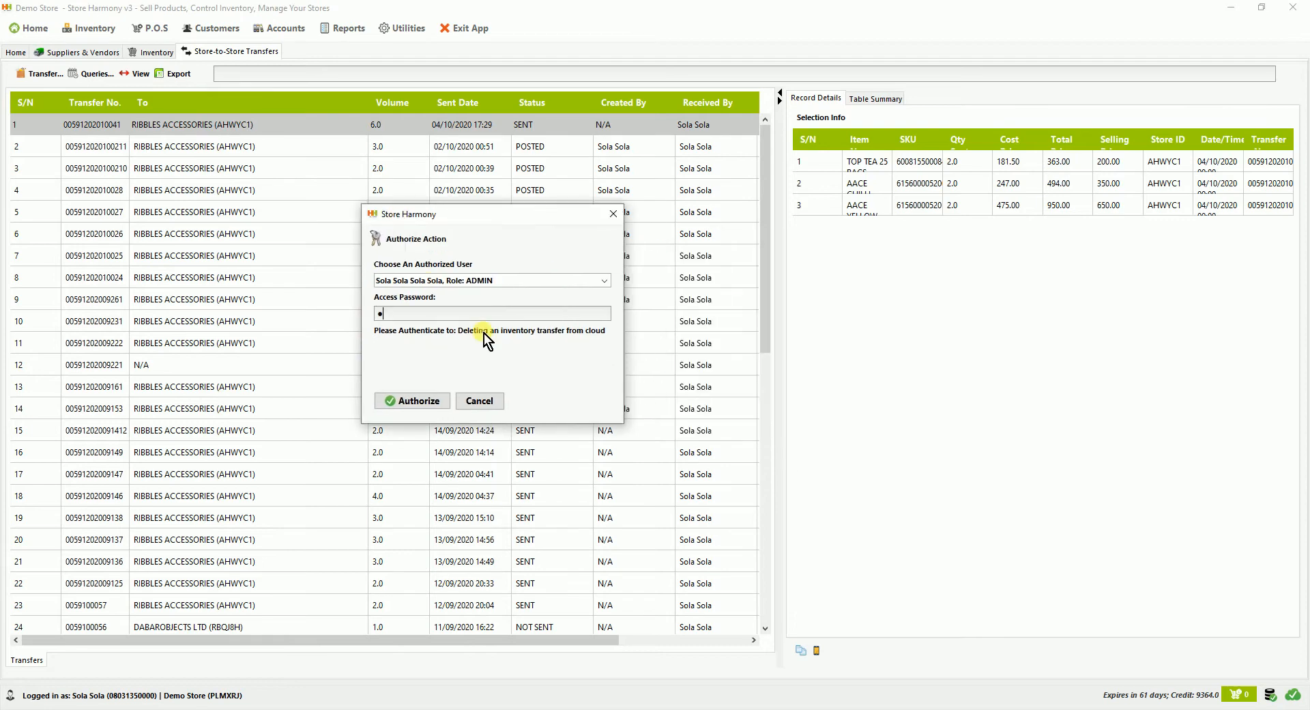
left_click(442, 400)
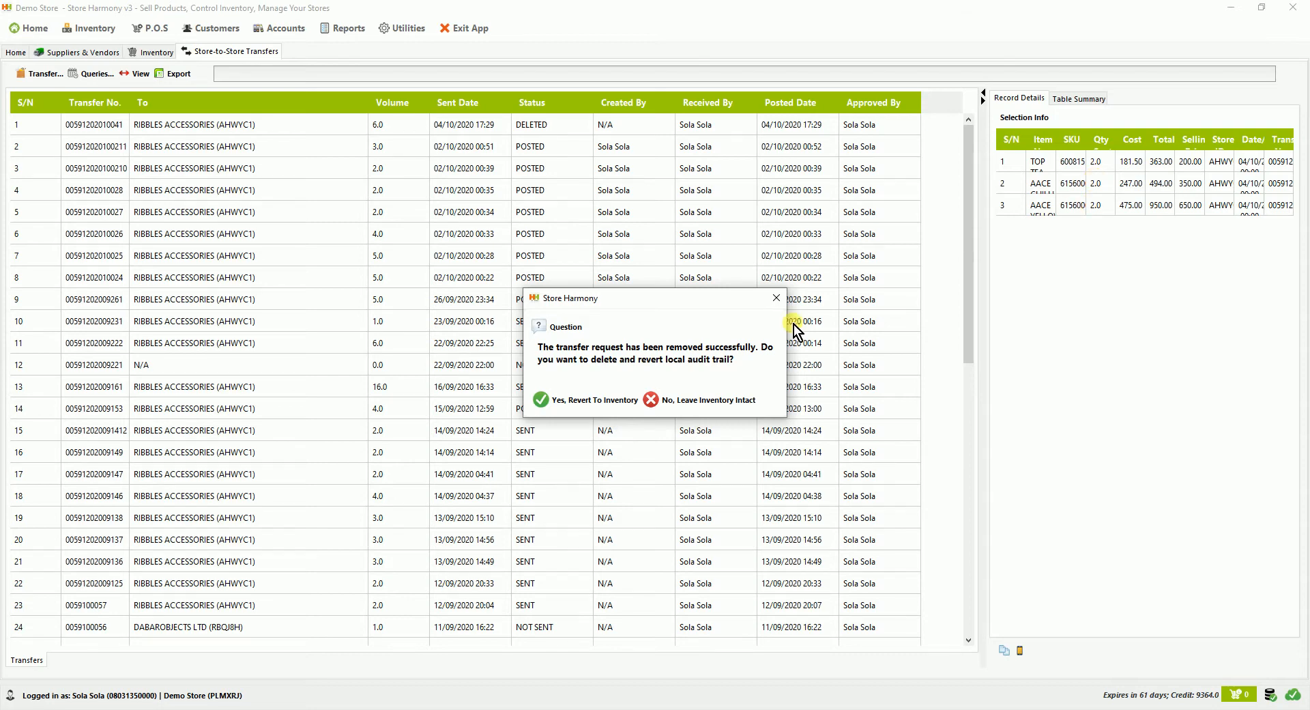
left_click(614, 407)
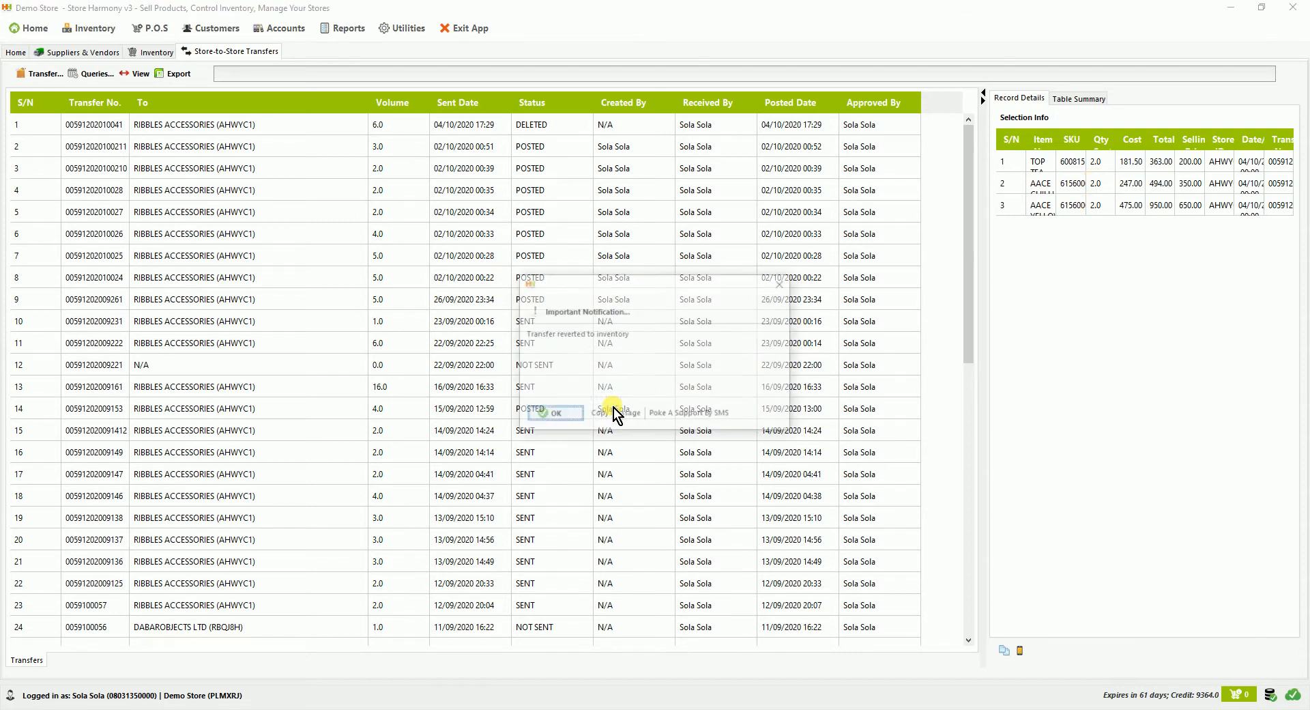
left_click(550, 414)
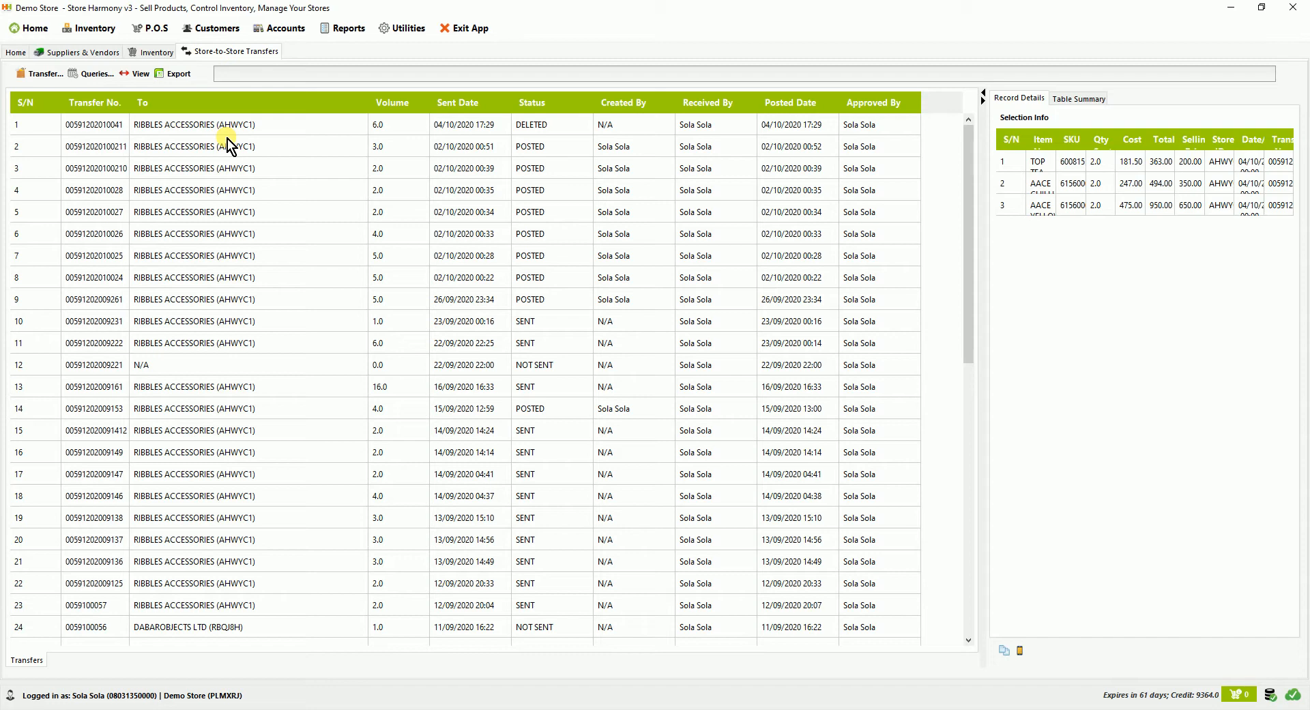
- Start a new stock invoice from the inventory
left_click(144, 55)
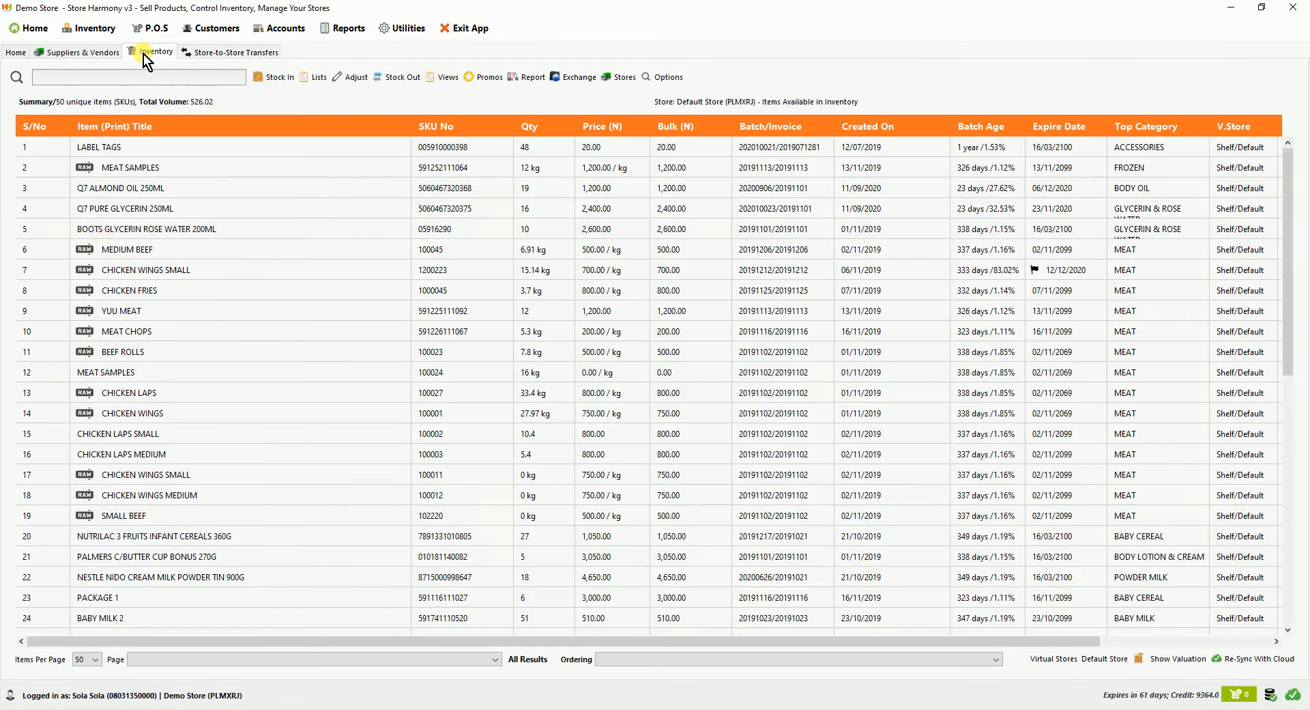
left_click(286, 79)
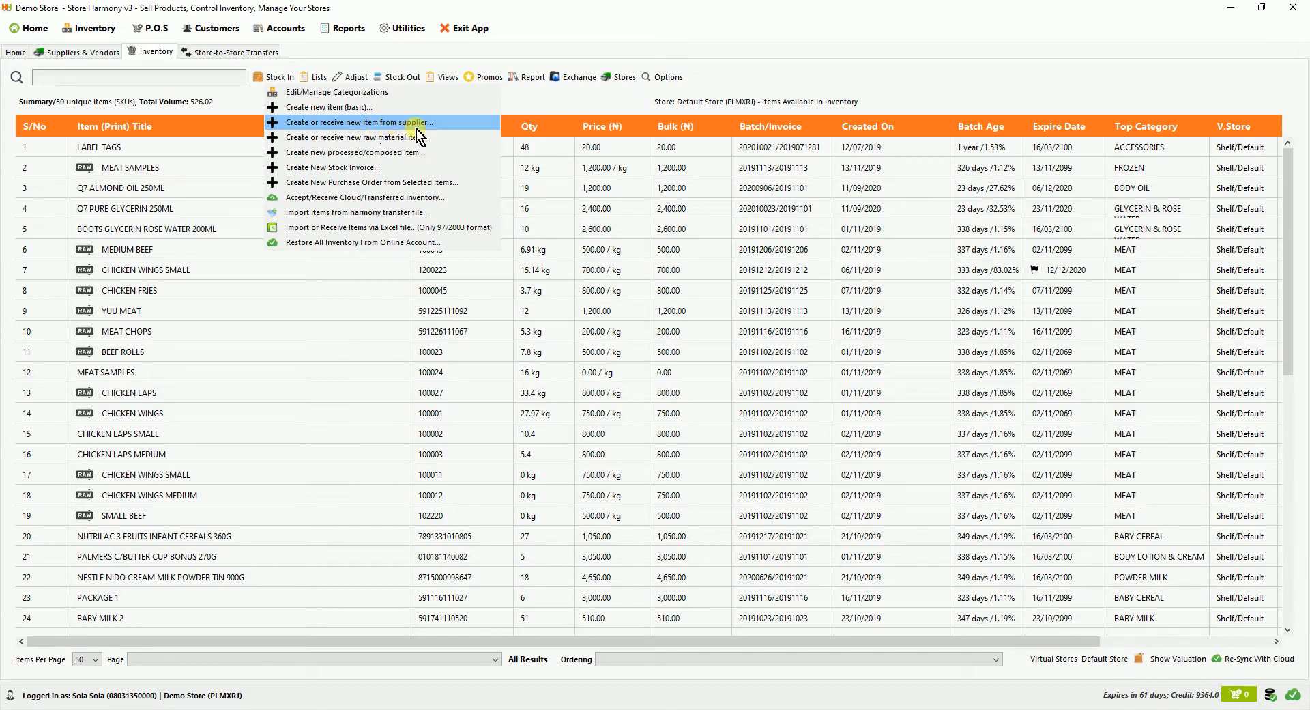
left_click(378, 170)
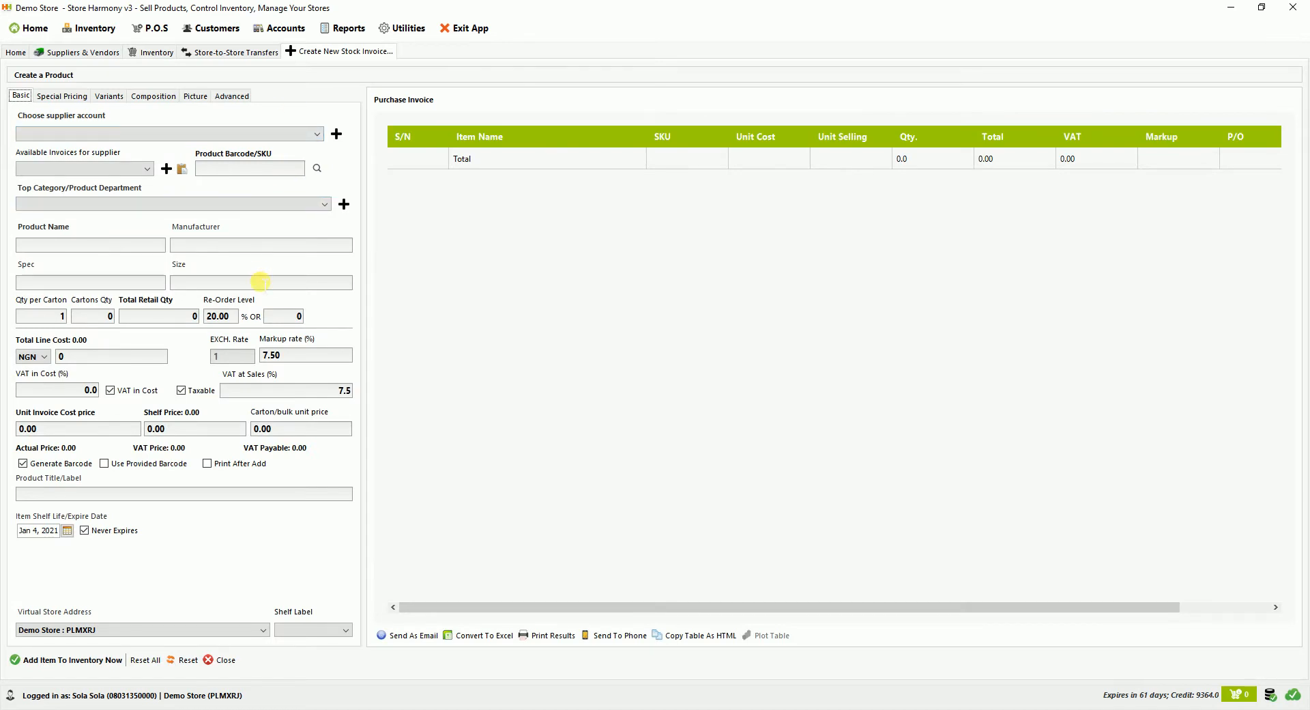
- Choose JOJO EXEGESIS as the supplier account and load the supplier's first available purchase invoice
left_click(76, 140)
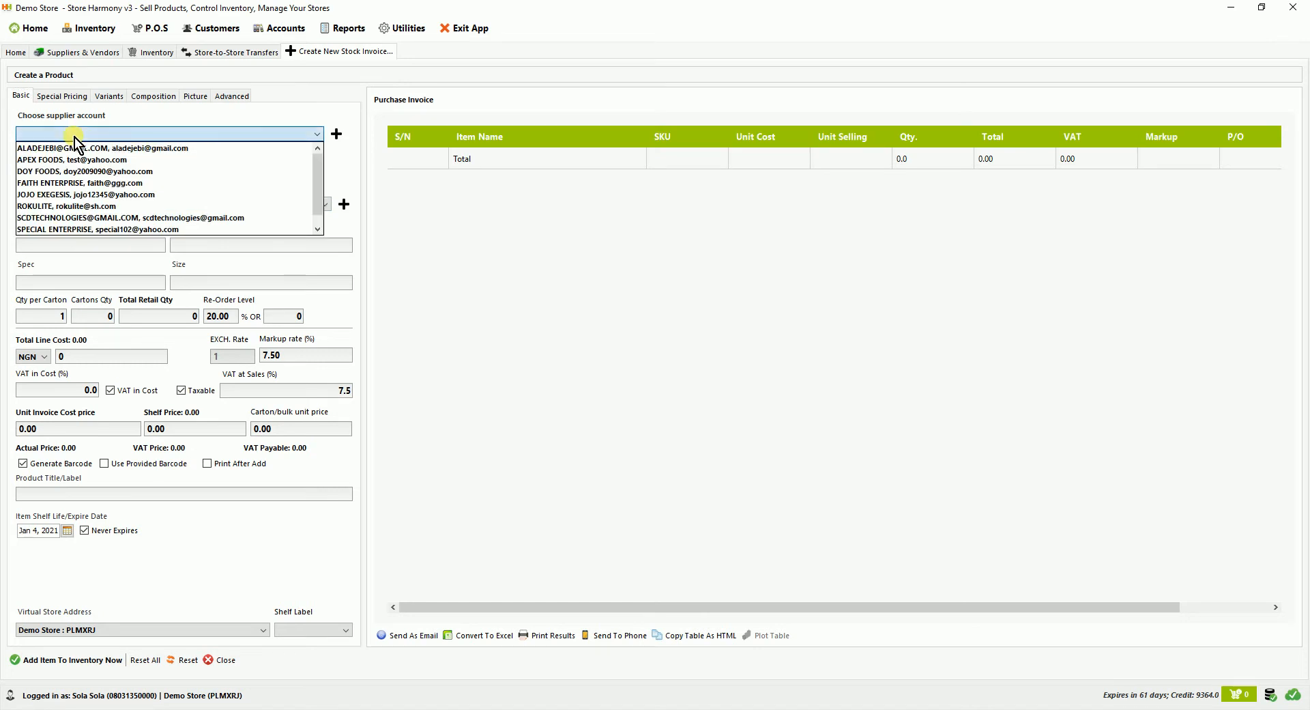
left_click(85, 198)
left_click(124, 173)
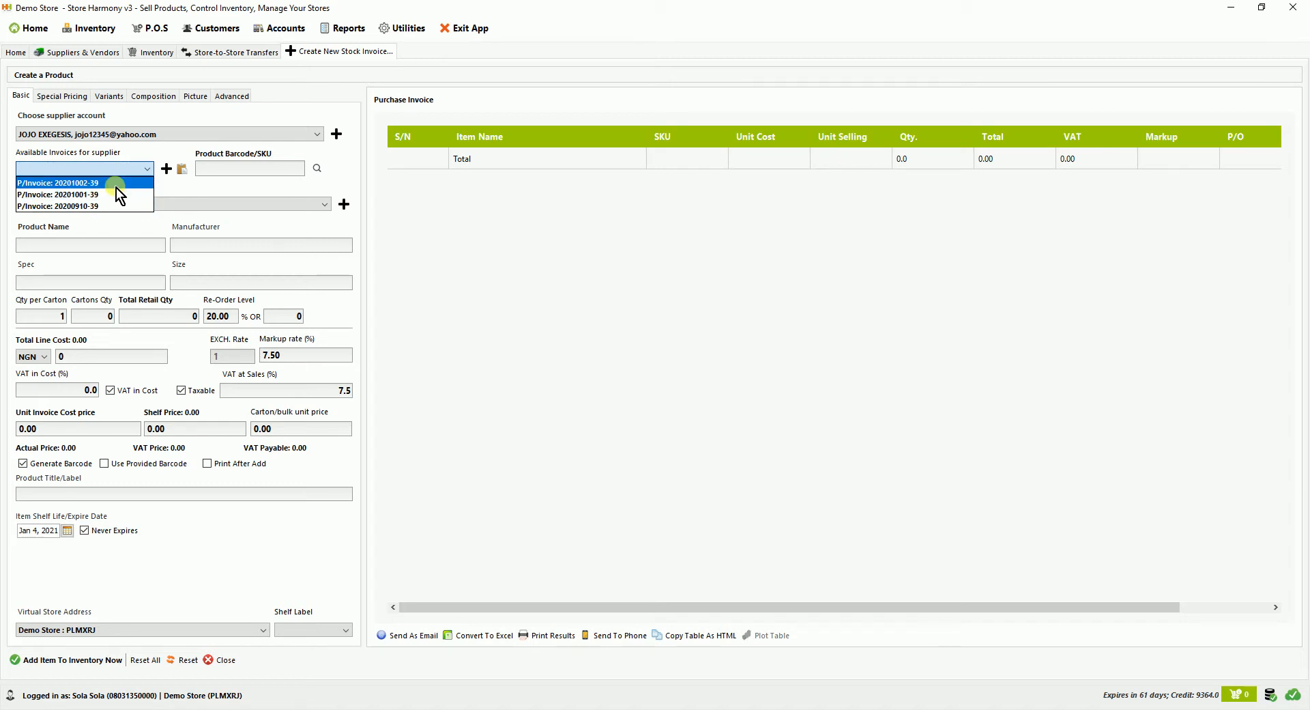
left_click(115, 188)
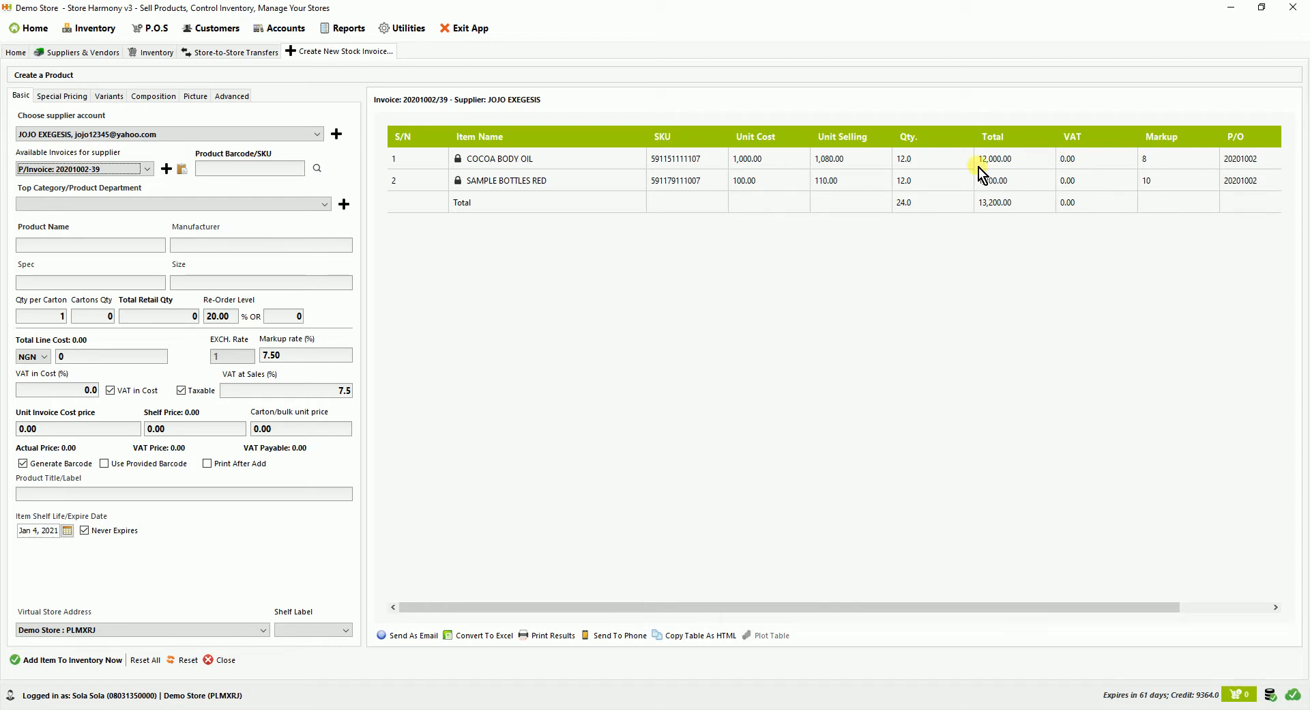
left_click(906, 206)
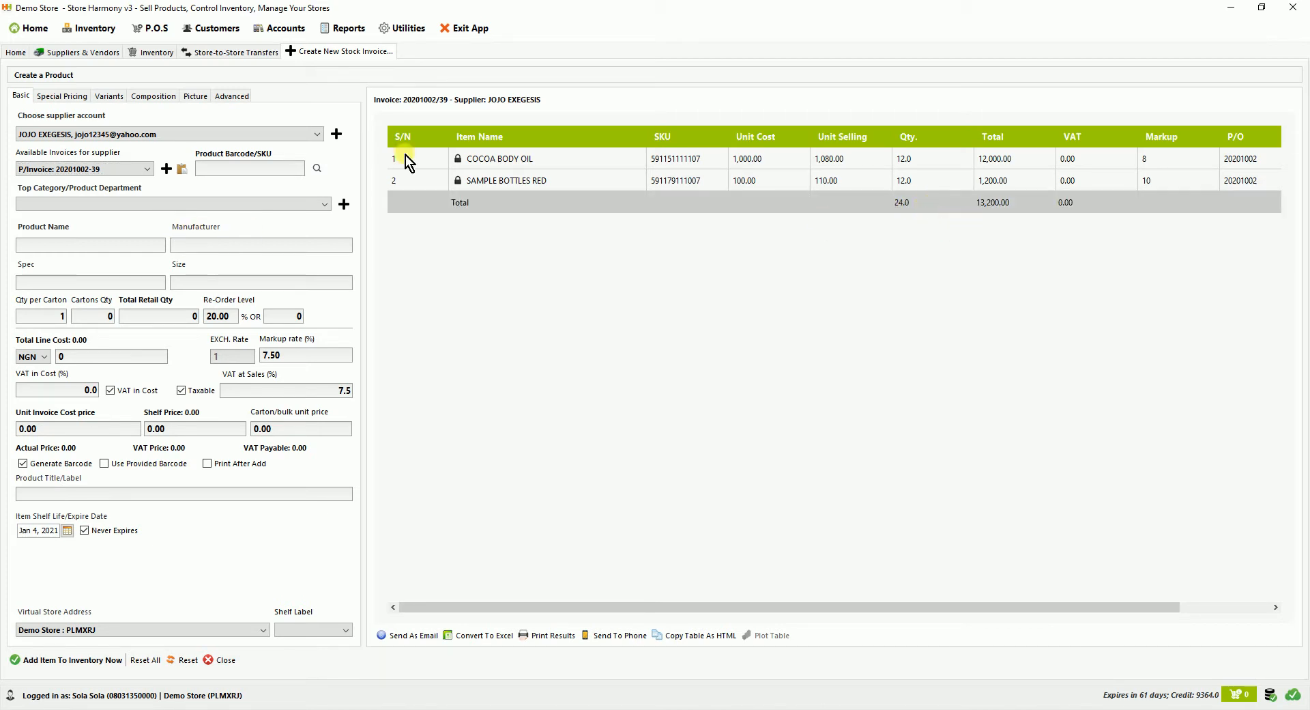
left_click(114, 32)
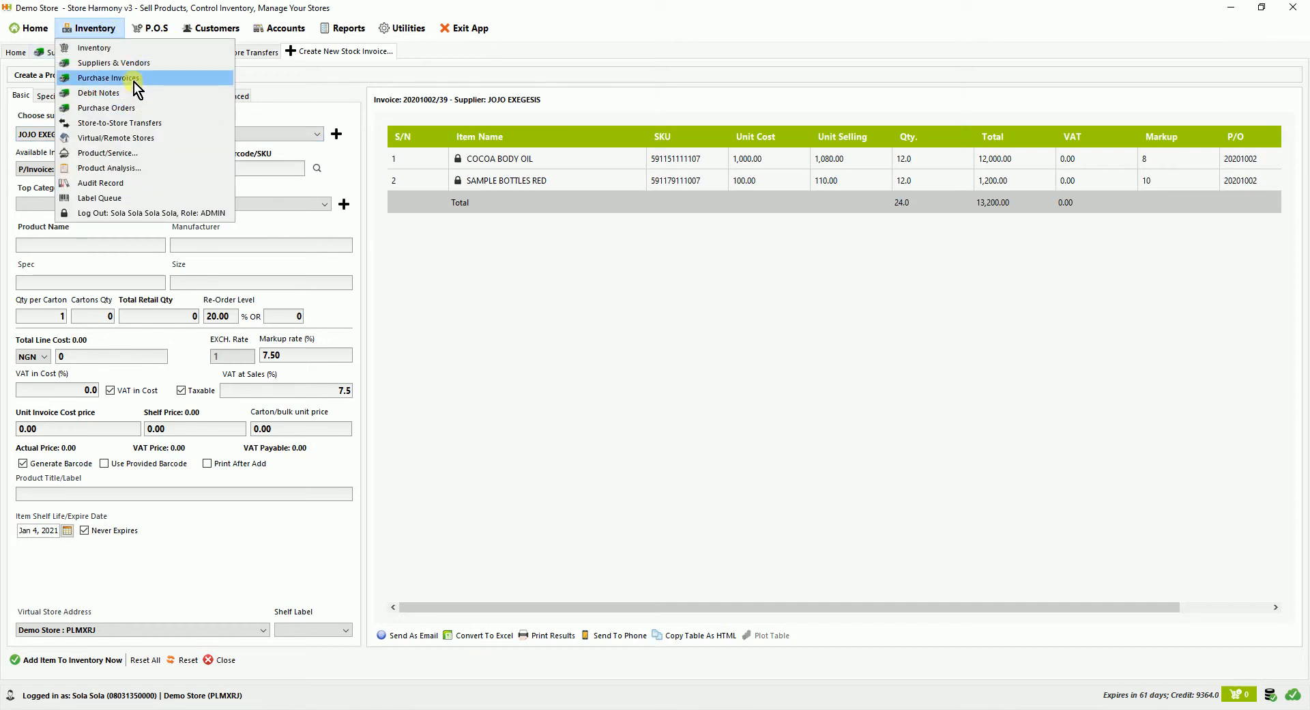
left_click(311, 63)
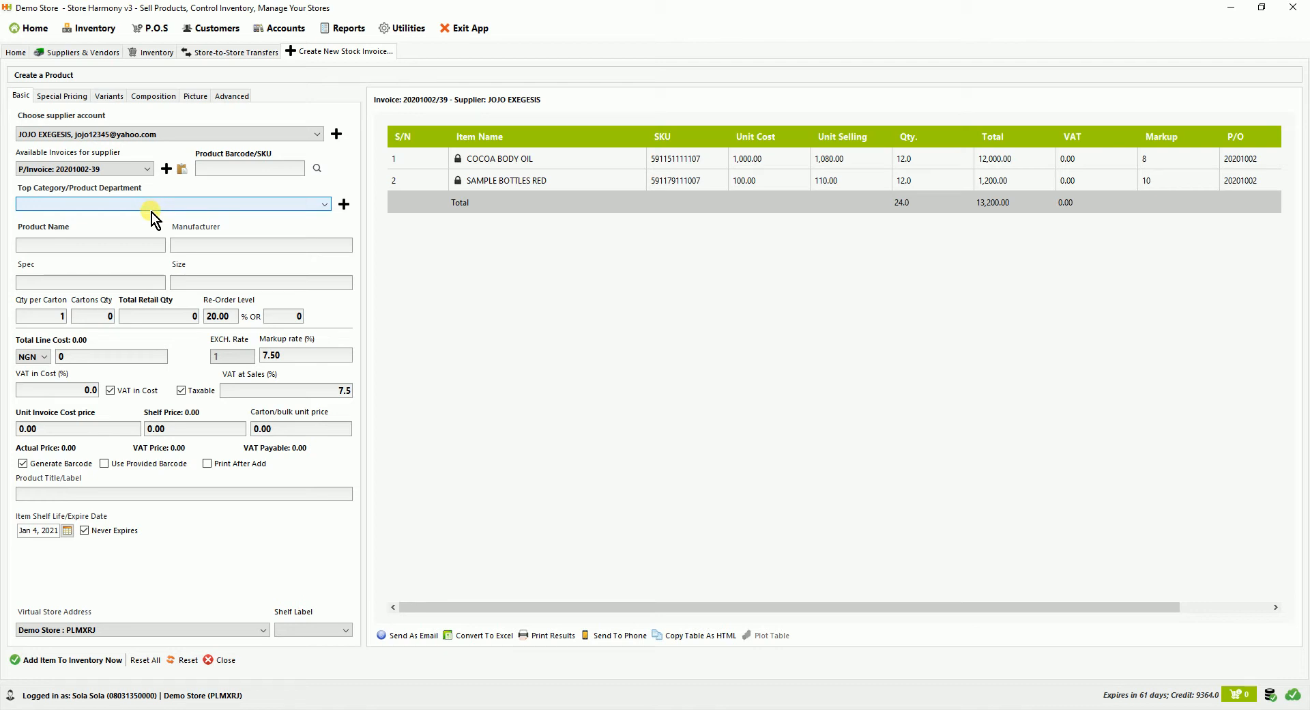
- Set the product's top category to BABY MILK and name it SPECIAL MILK 500MG
left_click(152, 210)
left_click(152, 210)
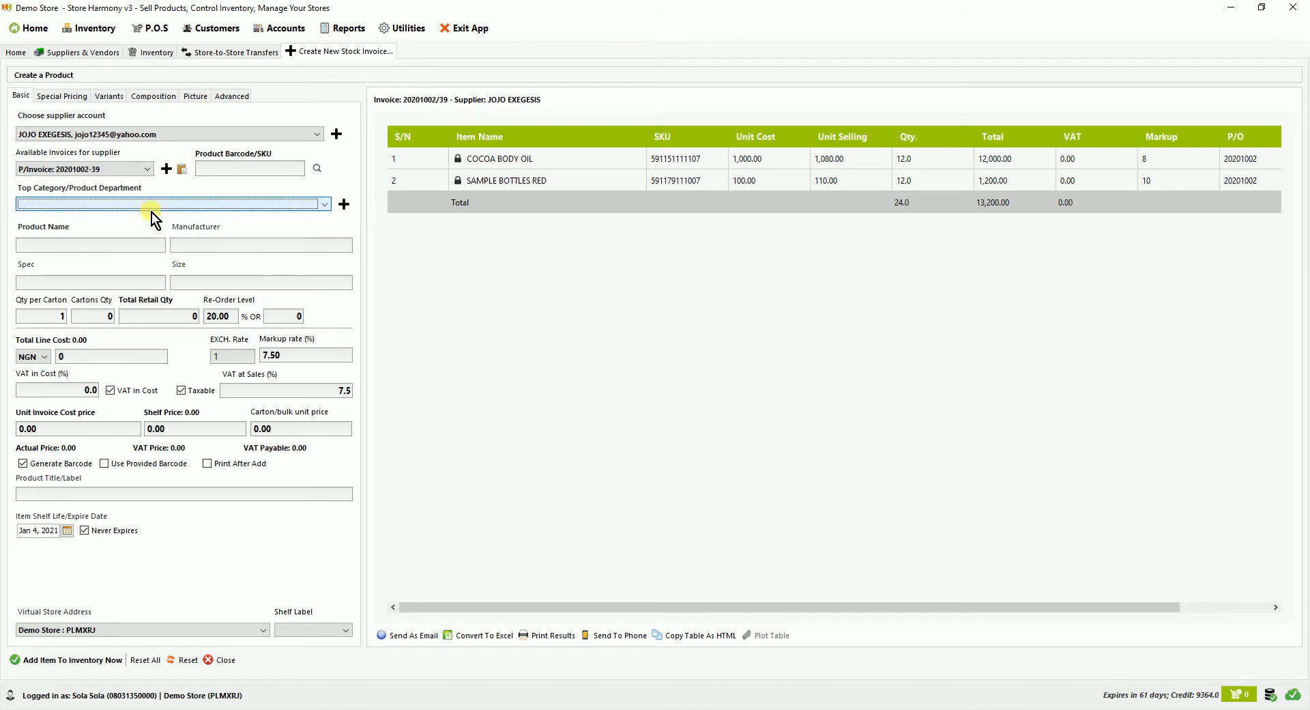
left_click(162, 206)
left_click(130, 240)
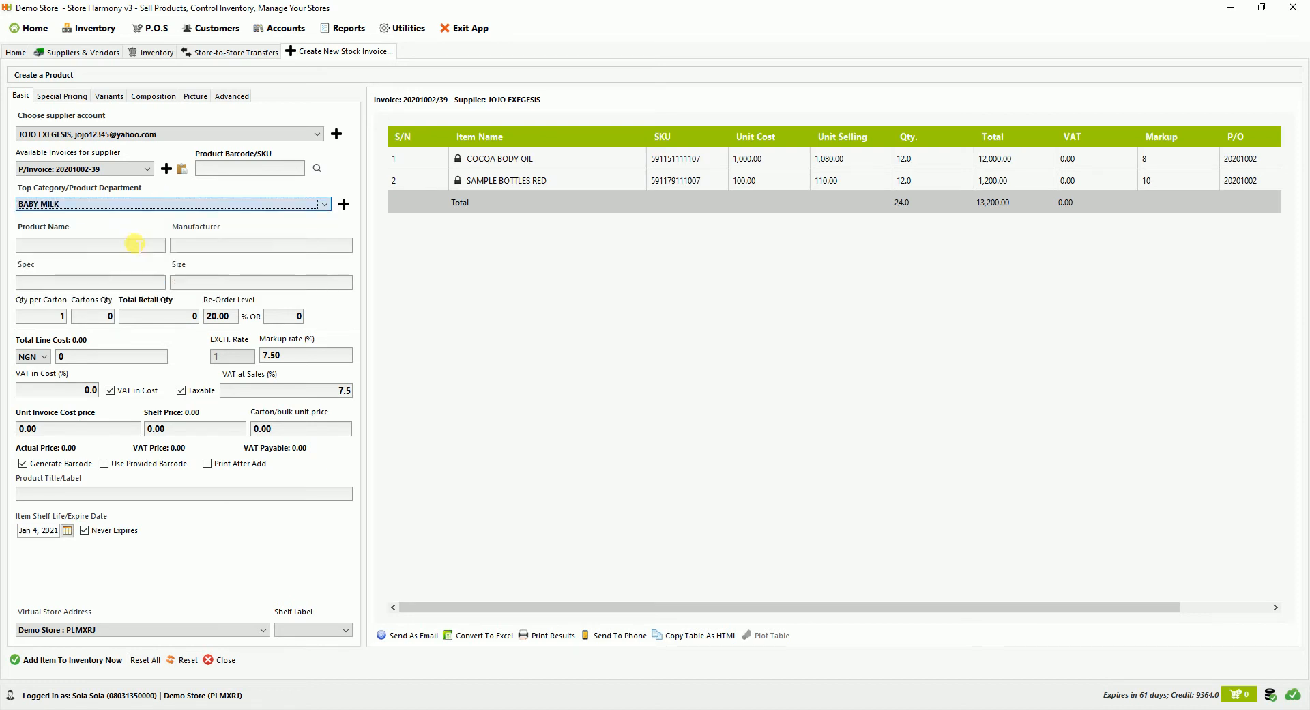
left_click(132, 250)
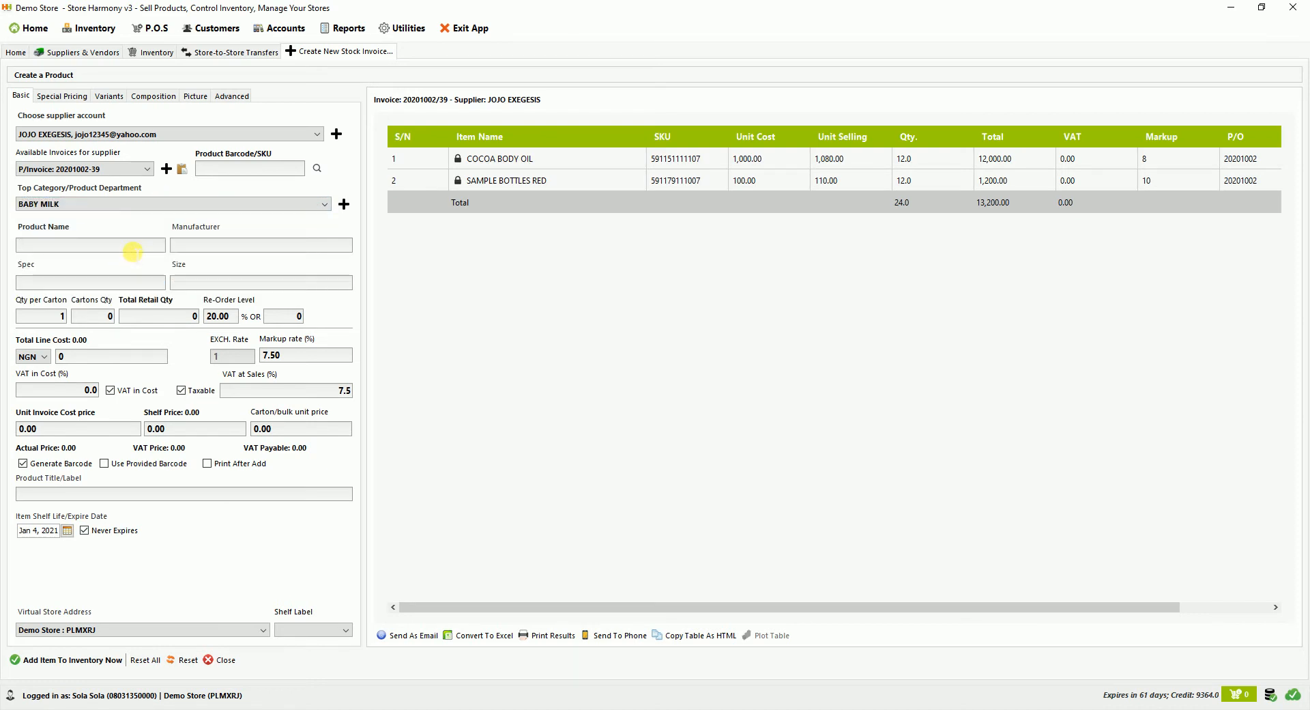
type("SE")
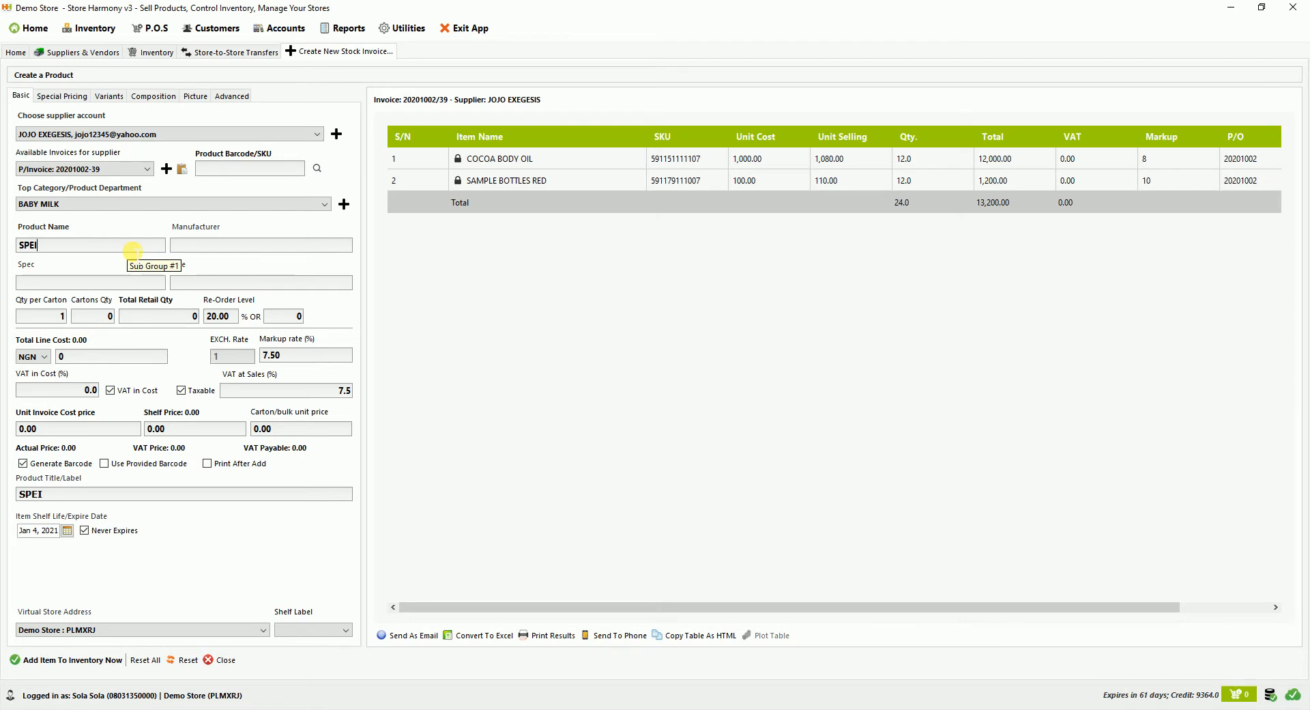
key("BackSpace")
type("CIAL MILK 500MG")
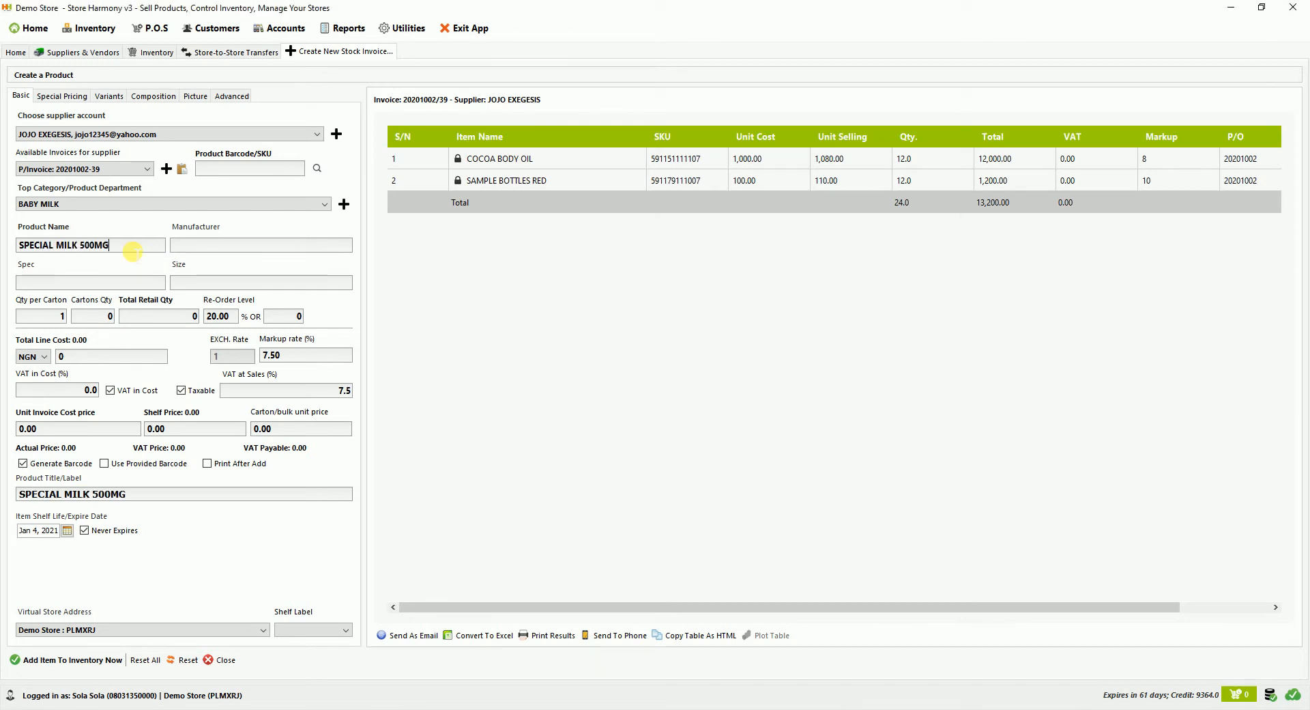
- Give SPECIAL MILK 500MG a total retail quantity of 12 and a line cost of 24000, and add it to inventory
left_click(141, 317)
type("12")
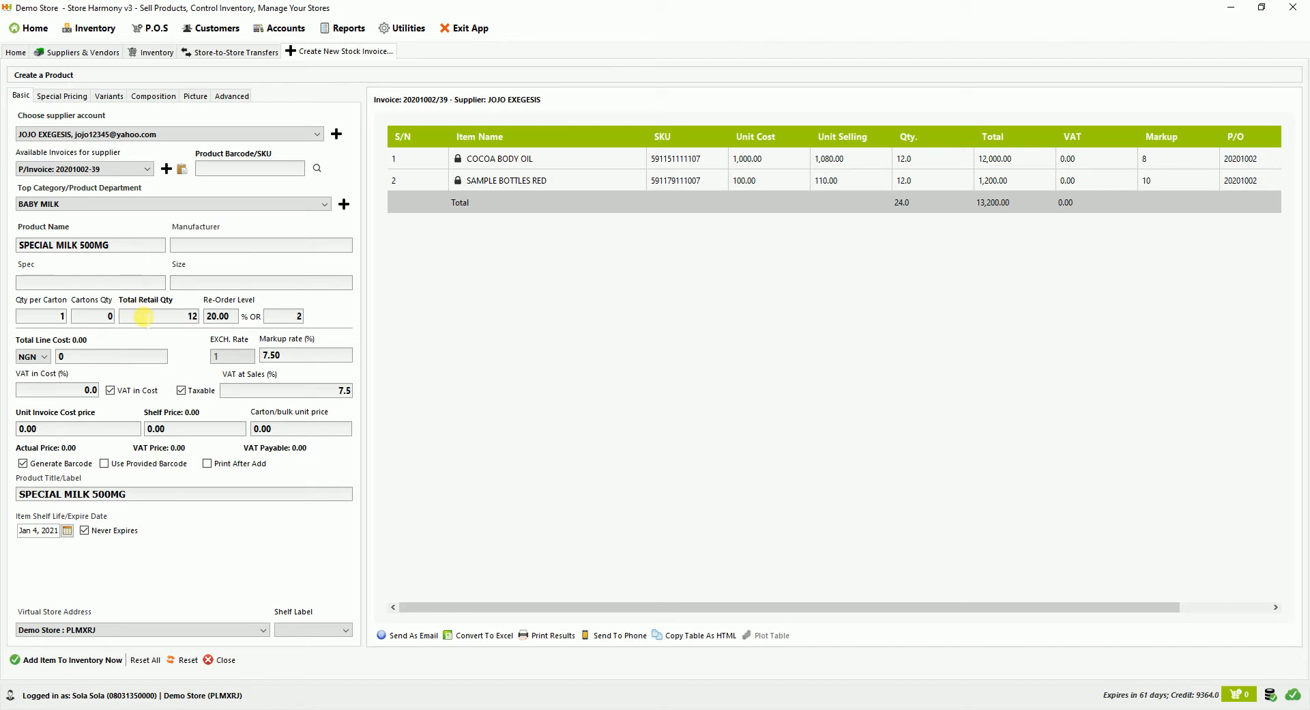
left_click(130, 362)
type("24000")
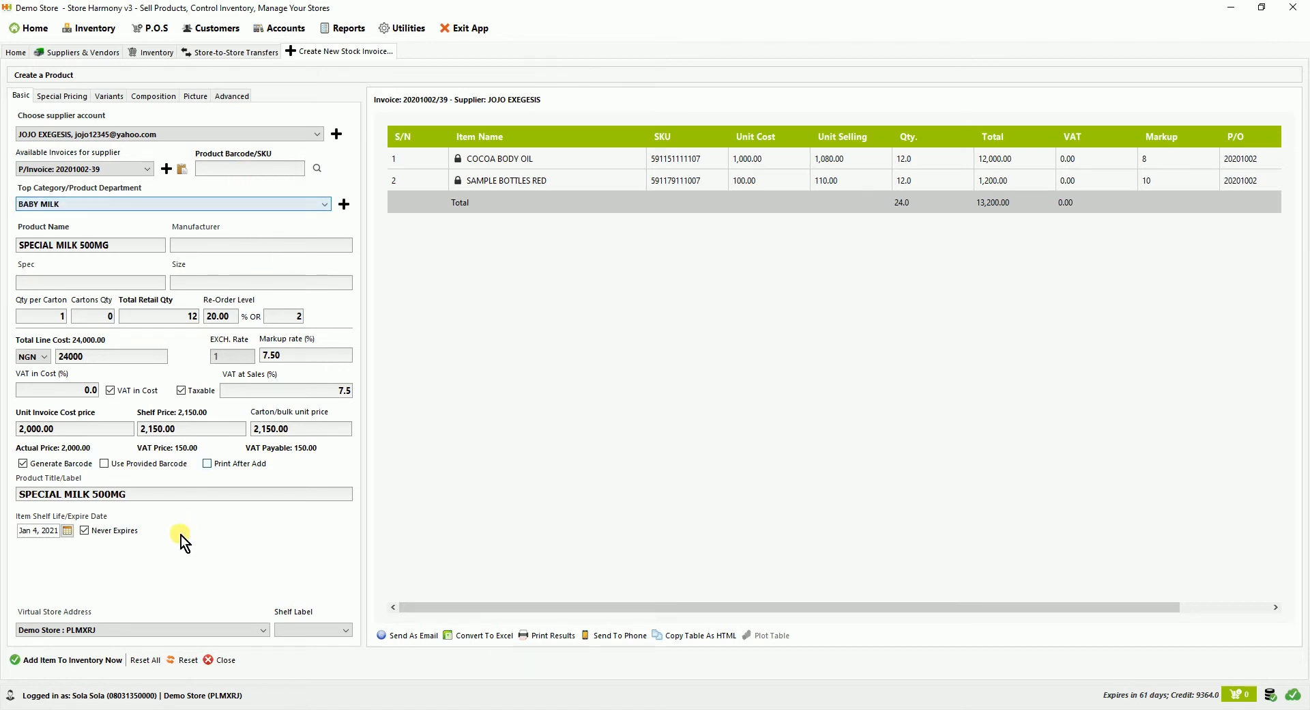
left_click(97, 664)
left_click(583, 556)
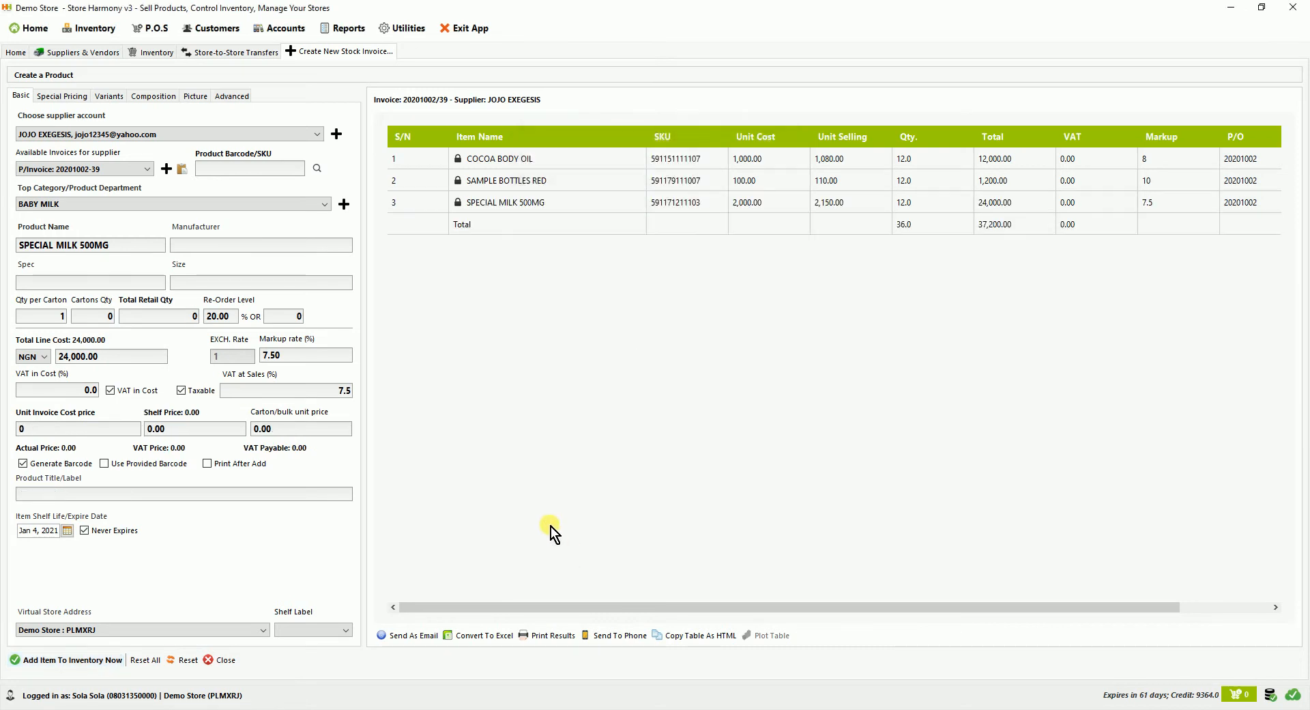
left_click(482, 206)
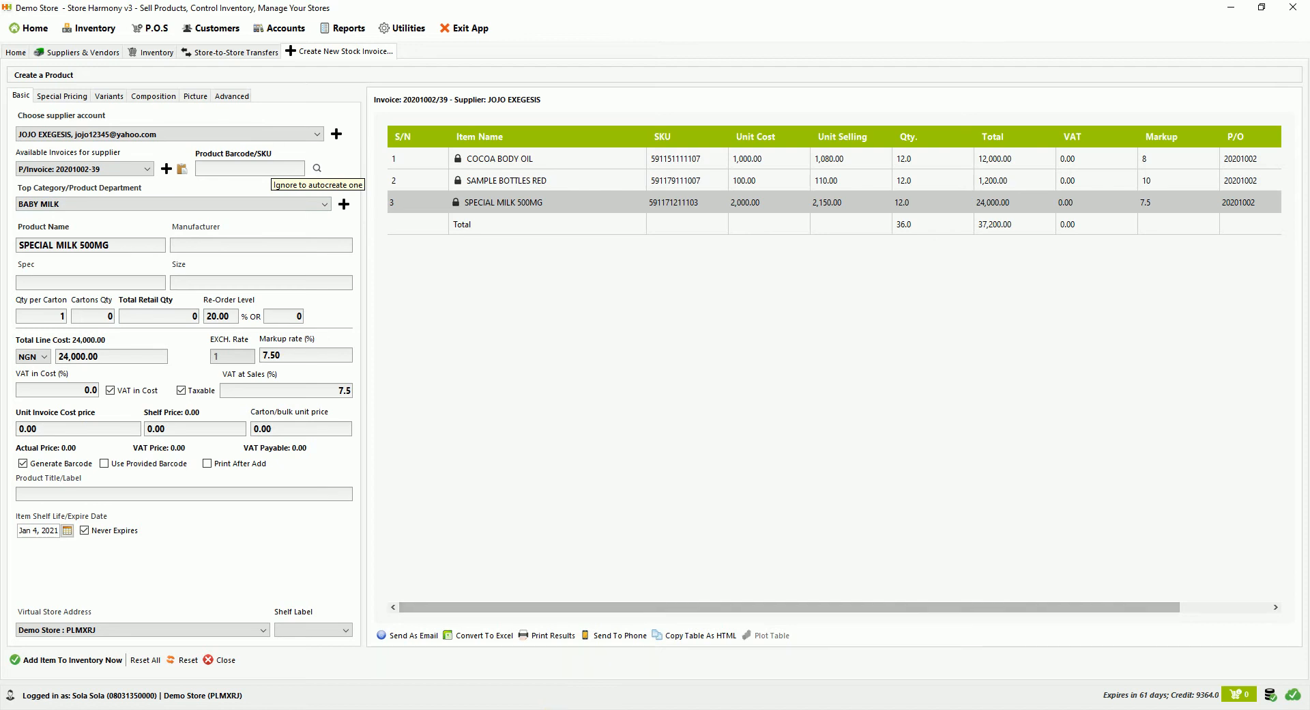
left_click(550, 709)
double_click(476, 145)
key("ctrl+c")
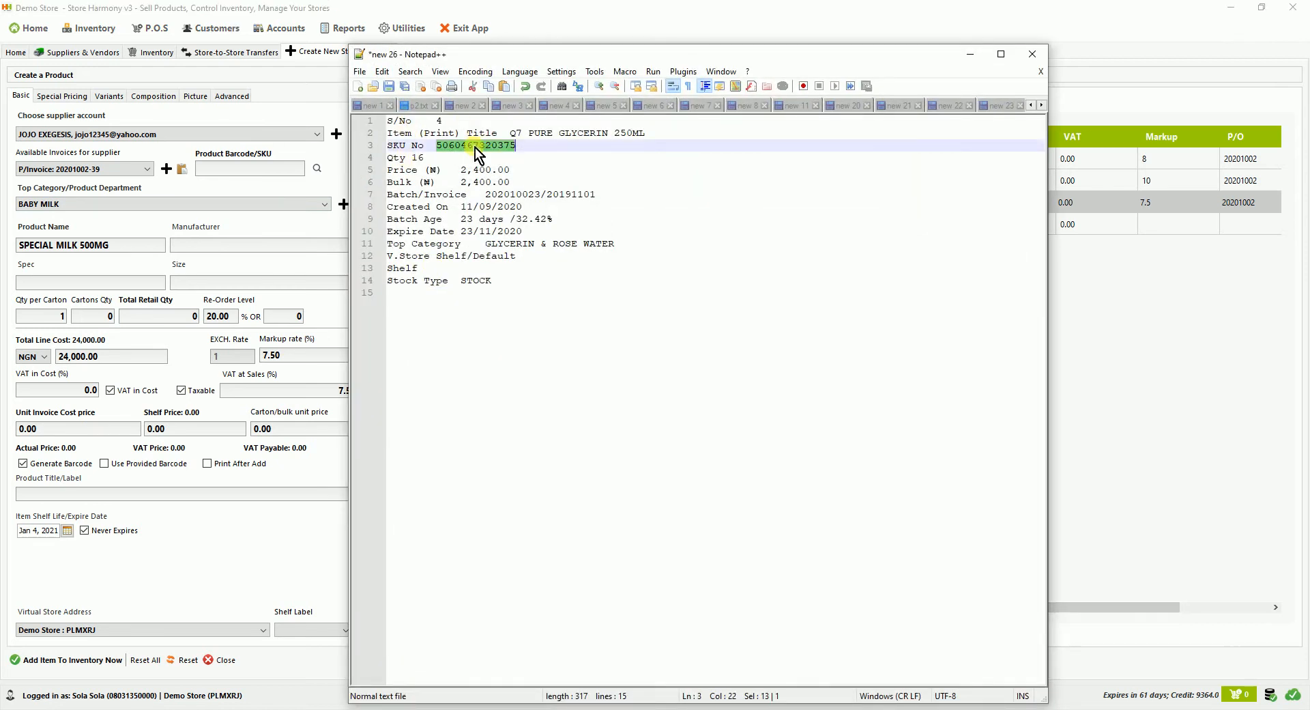
left_click(970, 54)
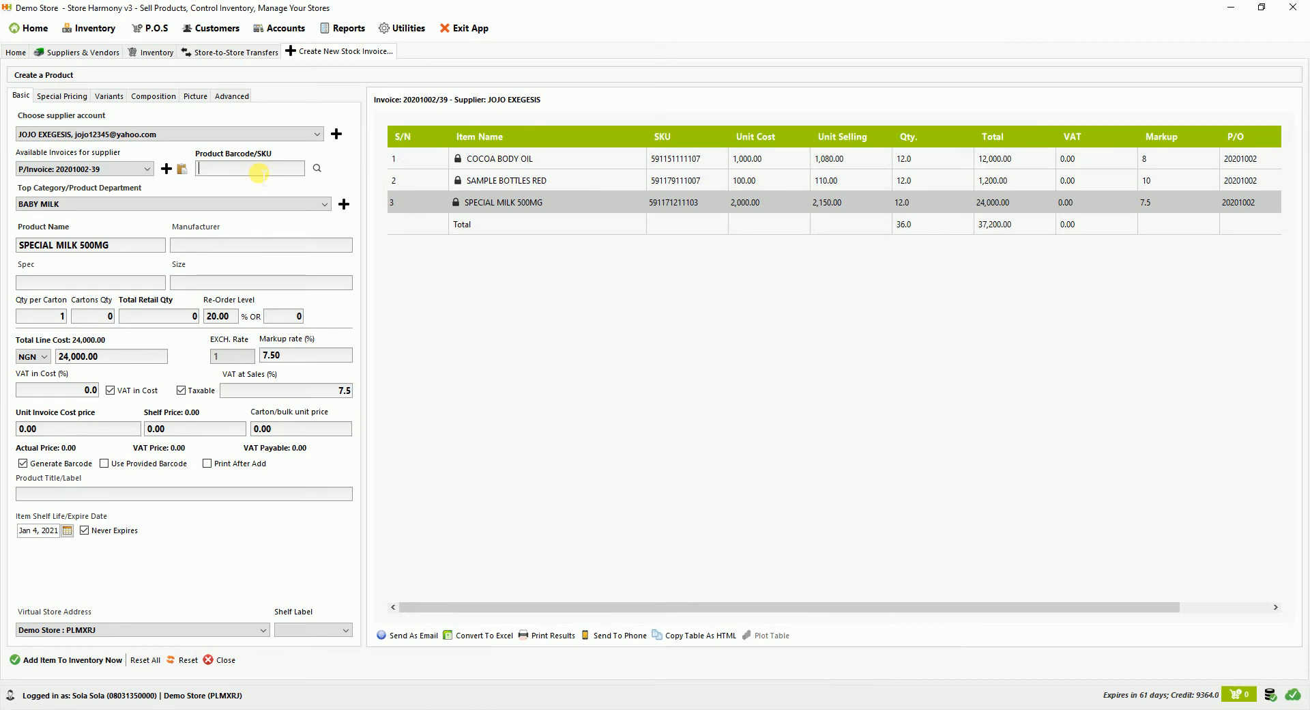
key("ctrl+v")
key("Return")
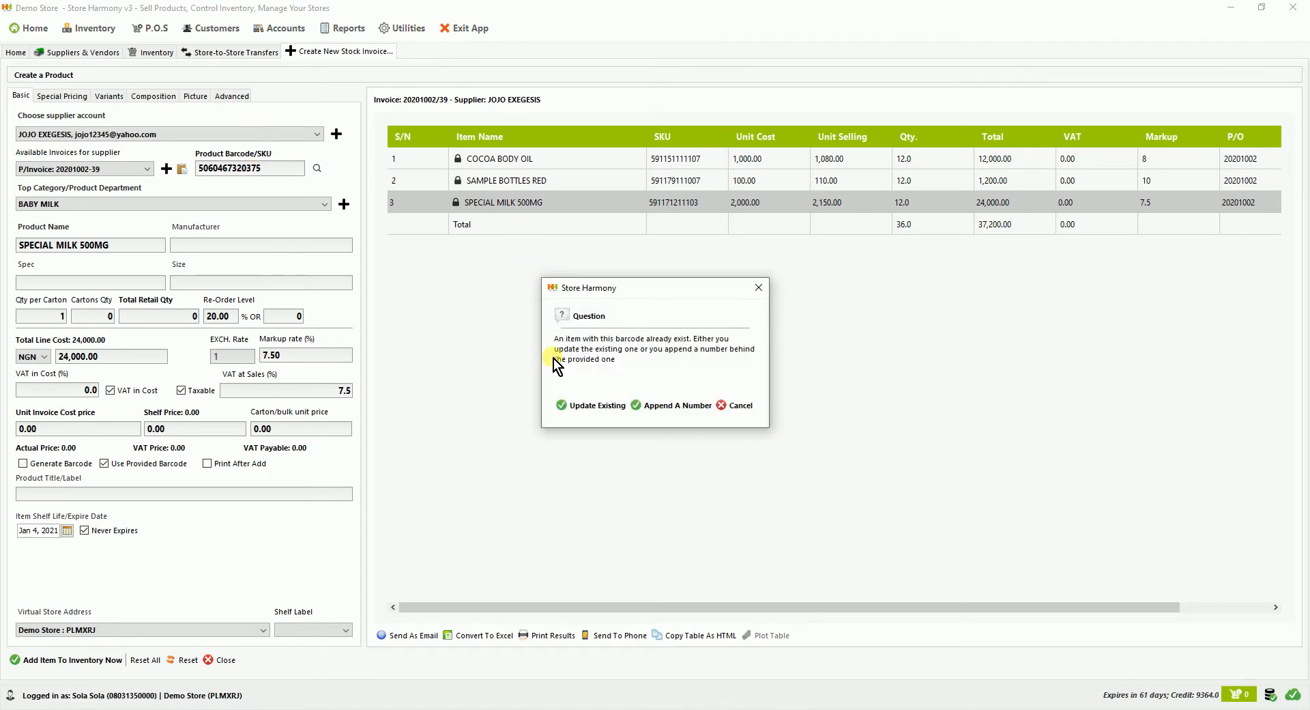
- Choose to update the existing item, add a new supply batch with retail quantity 5, and approve it to inventory
left_click(586, 408)
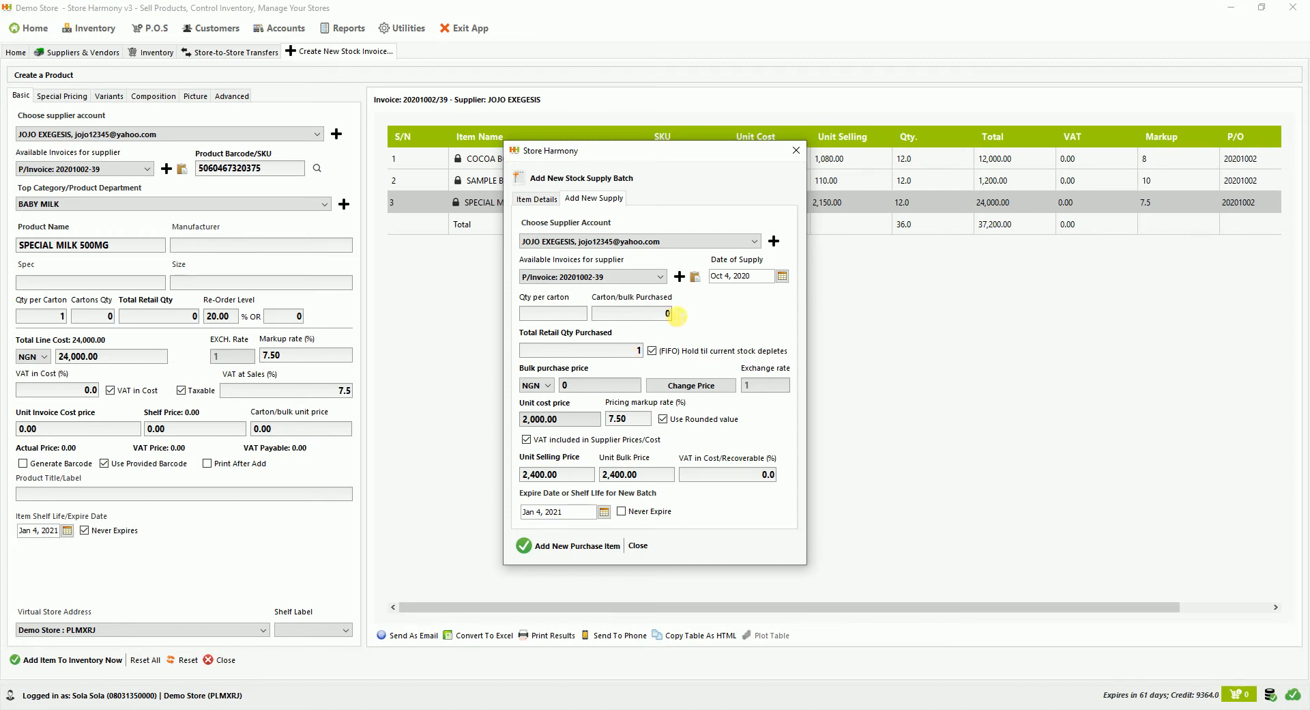
double_click(632, 351)
type("5")
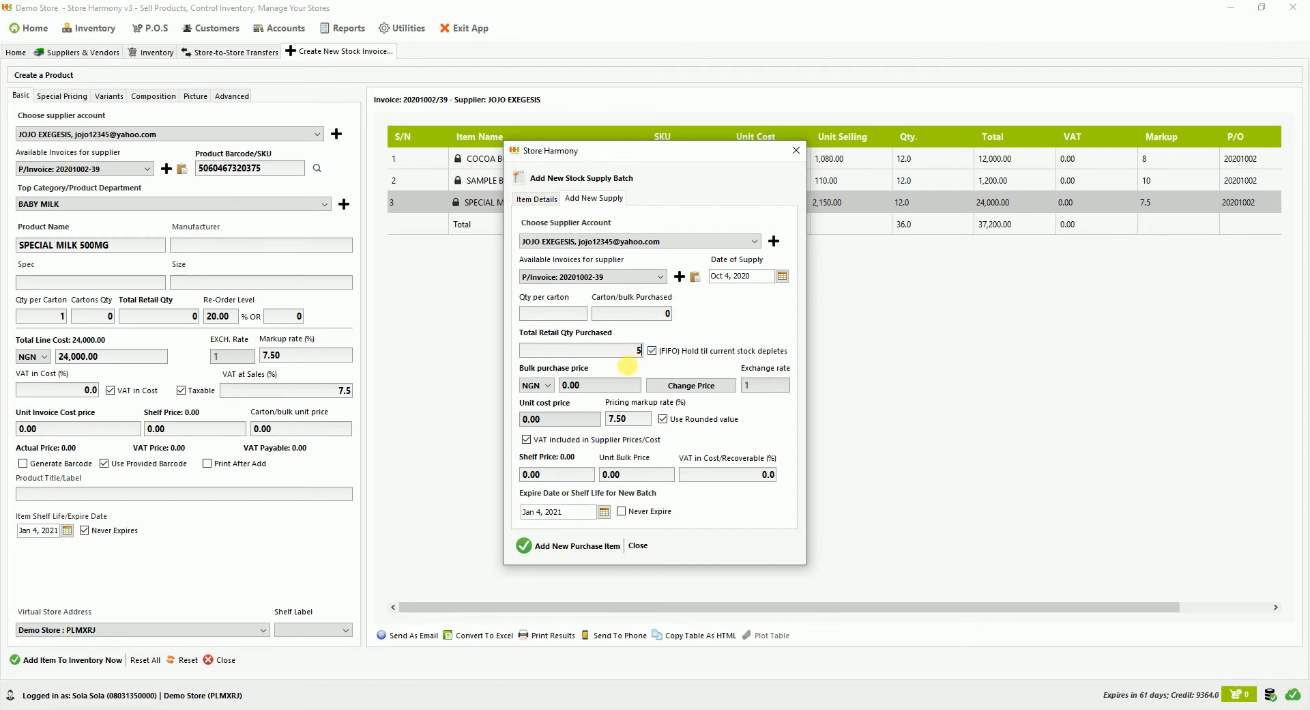
key("Tab")
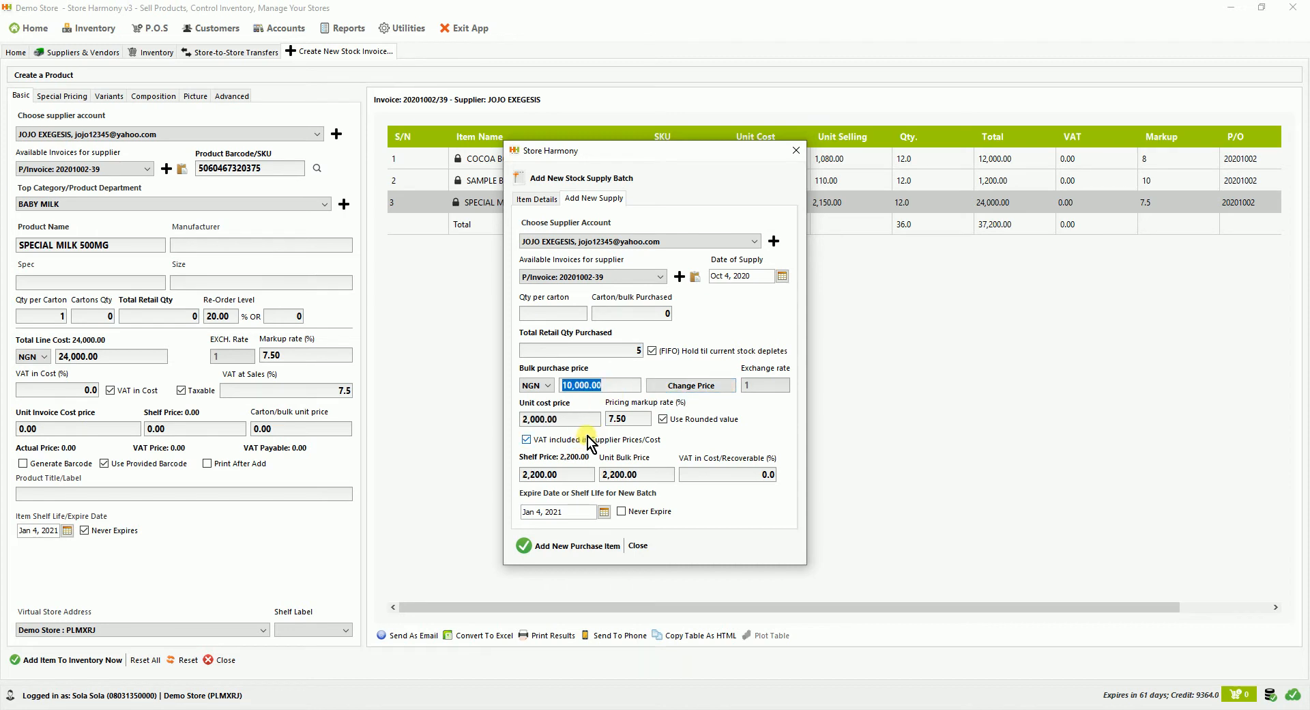
left_click(595, 544)
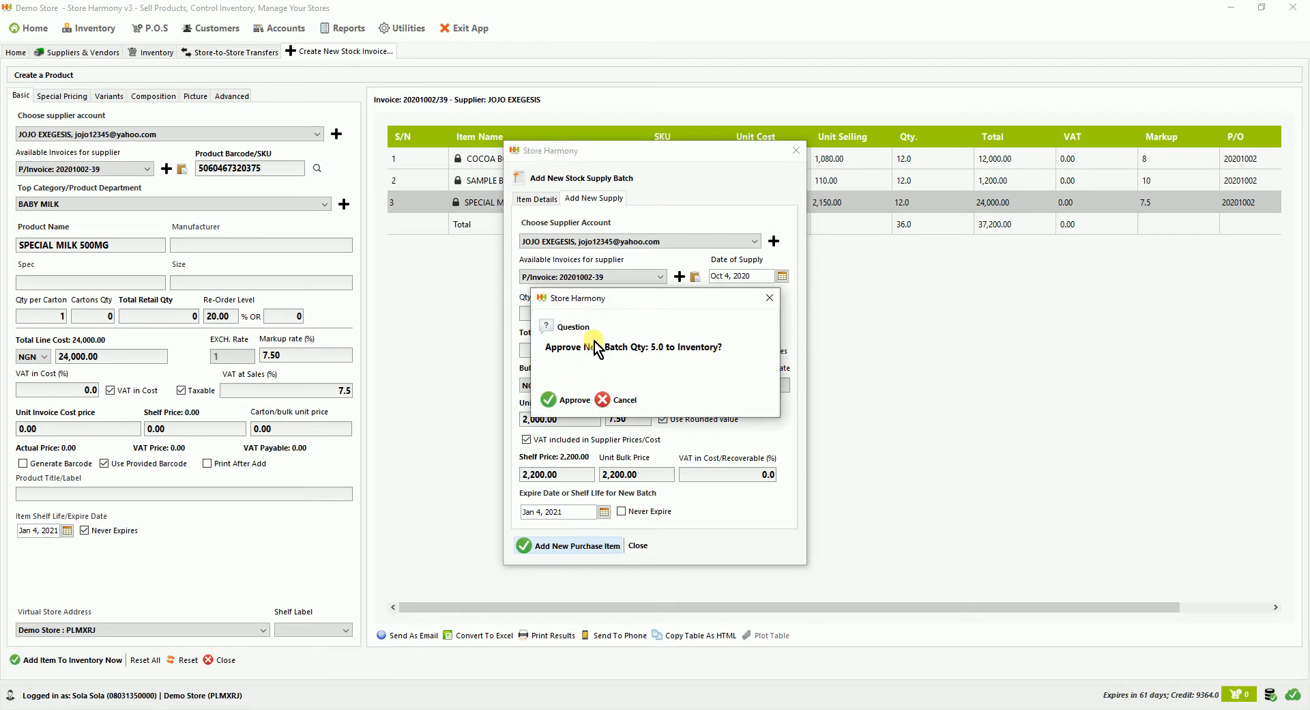
left_click(576, 400)
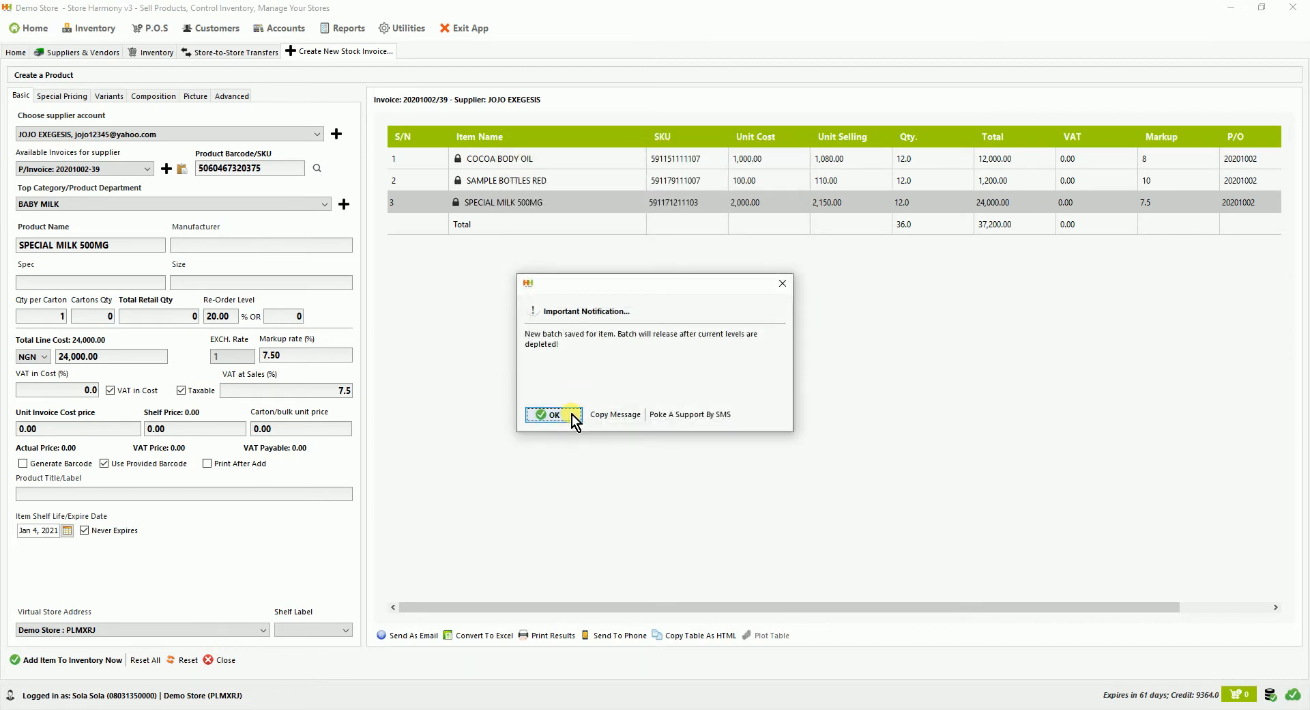
left_click(573, 414)
left_click(482, 224)
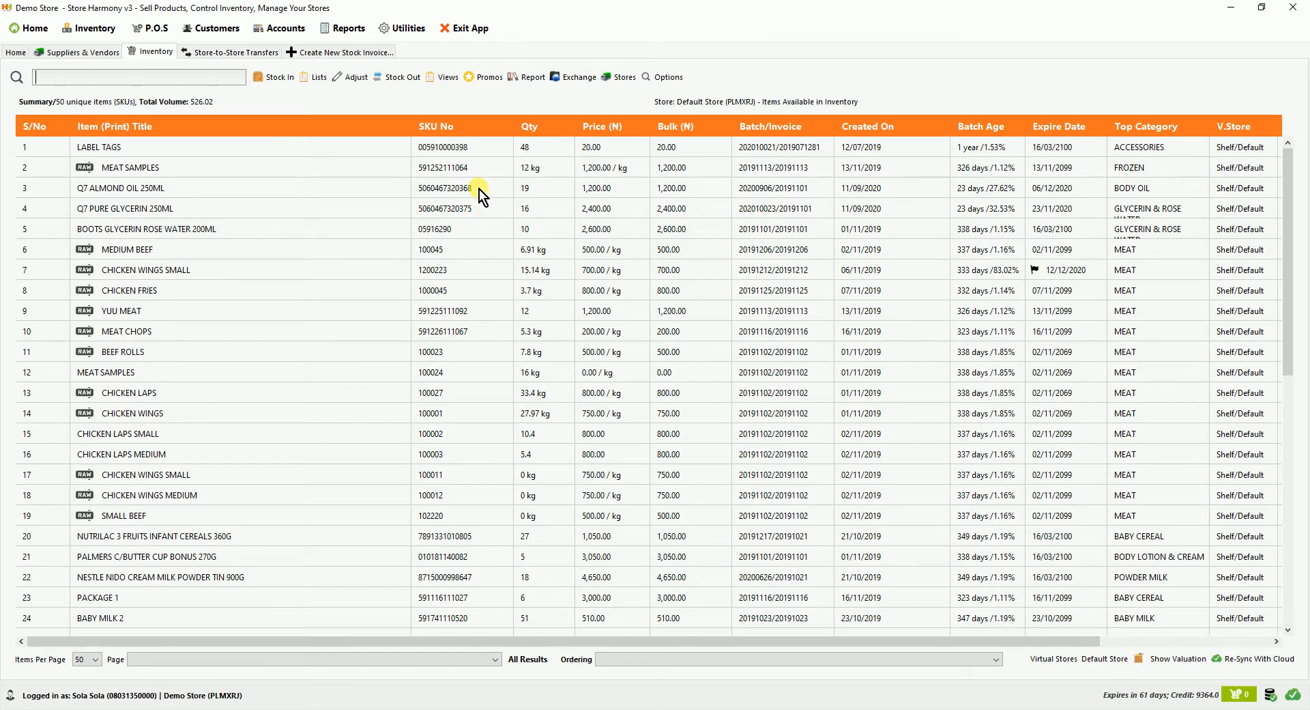
- Open the supplier return form for BOOTS GLYCERIN ROSE WATER 200ML, examine its purchase entries and return fields, and close it
left_click(230, 228)
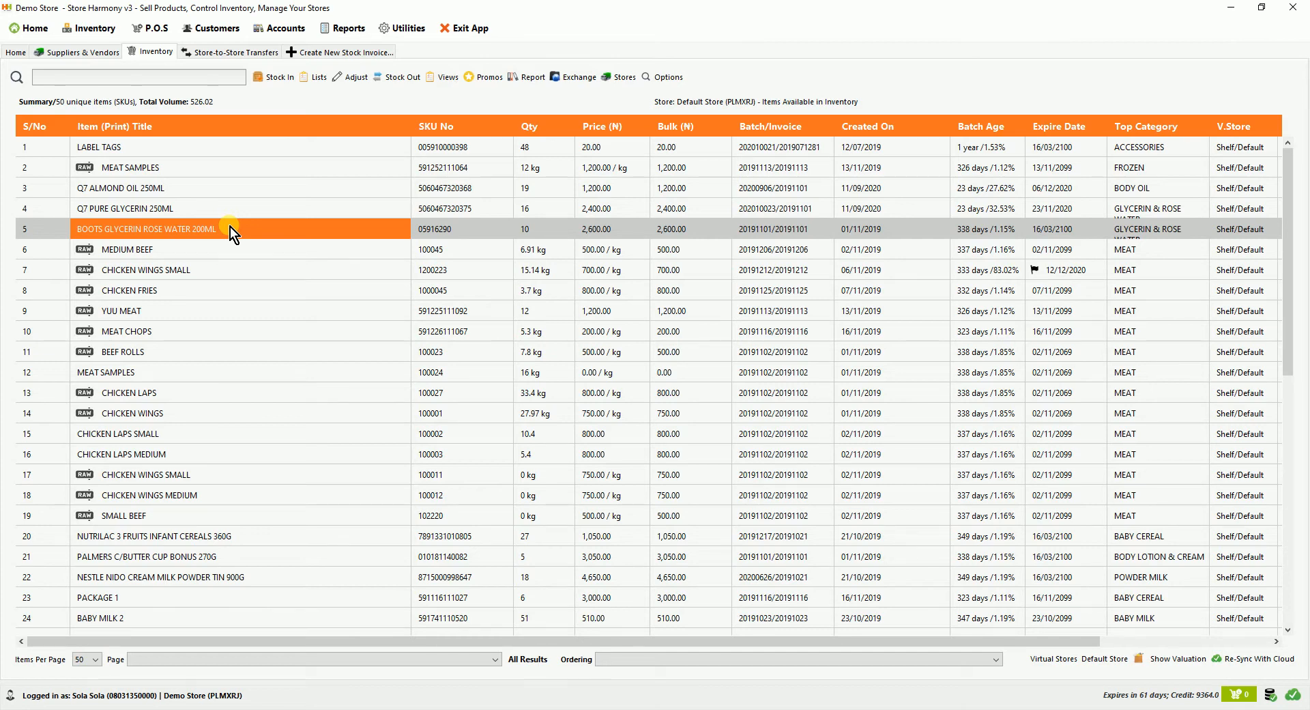
right_click(230, 227)
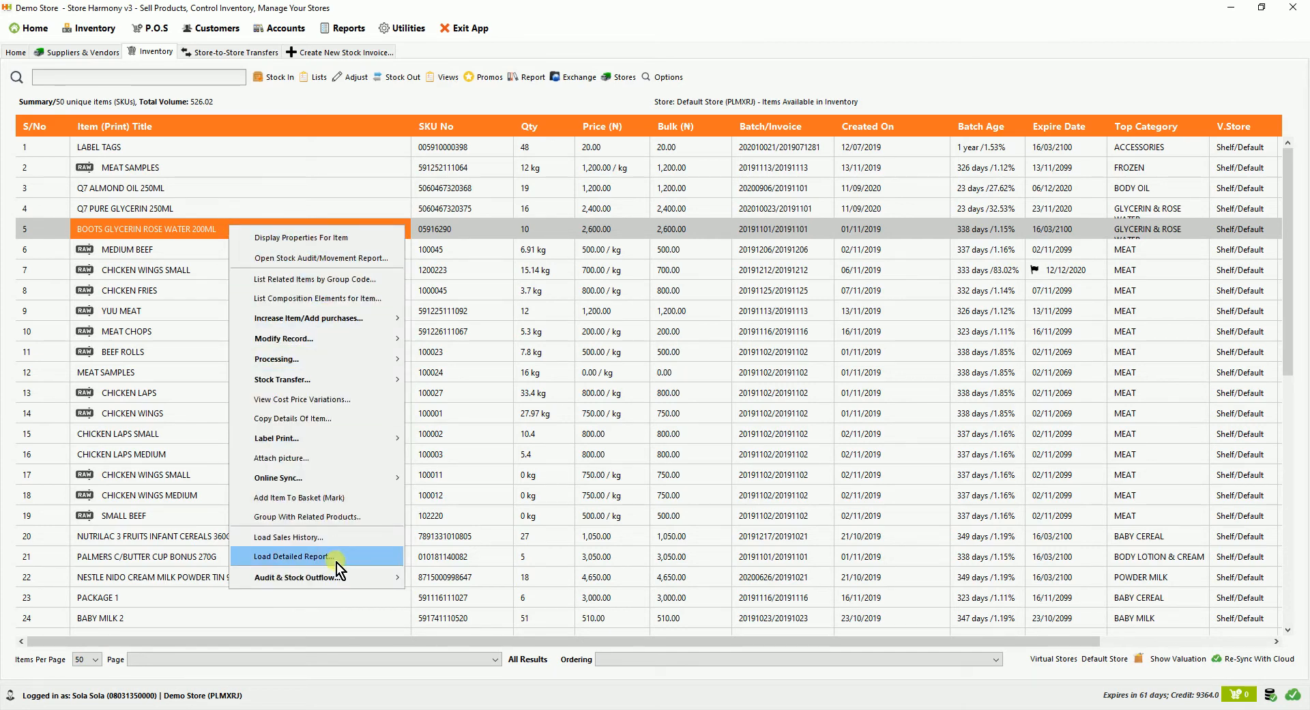
mouse_move(337, 579)
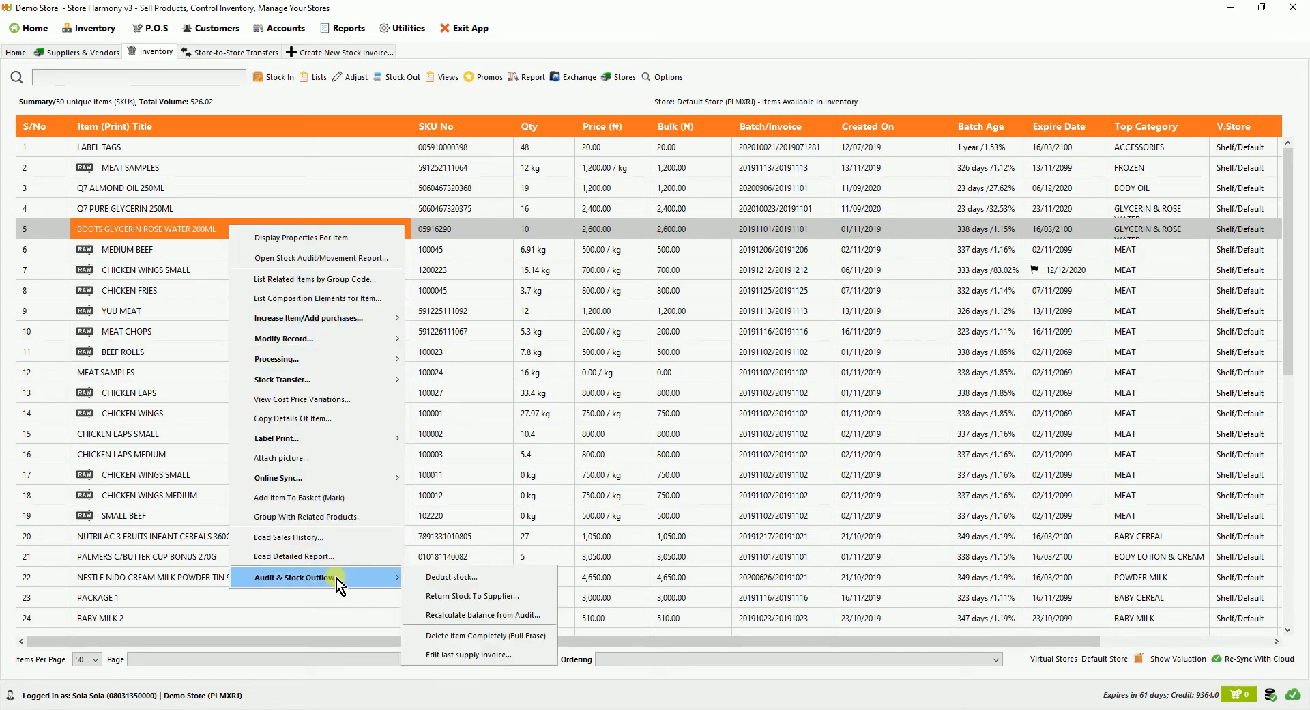
left_click(494, 596)
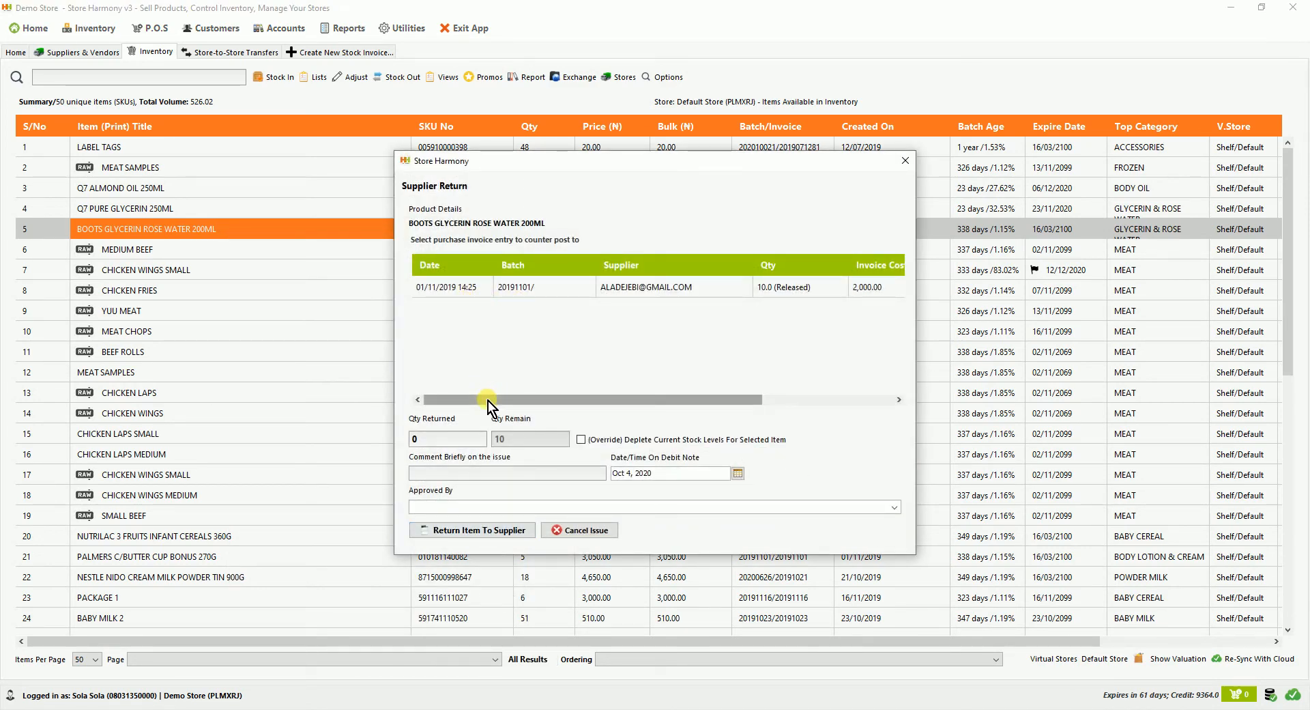
left_click(908, 160)
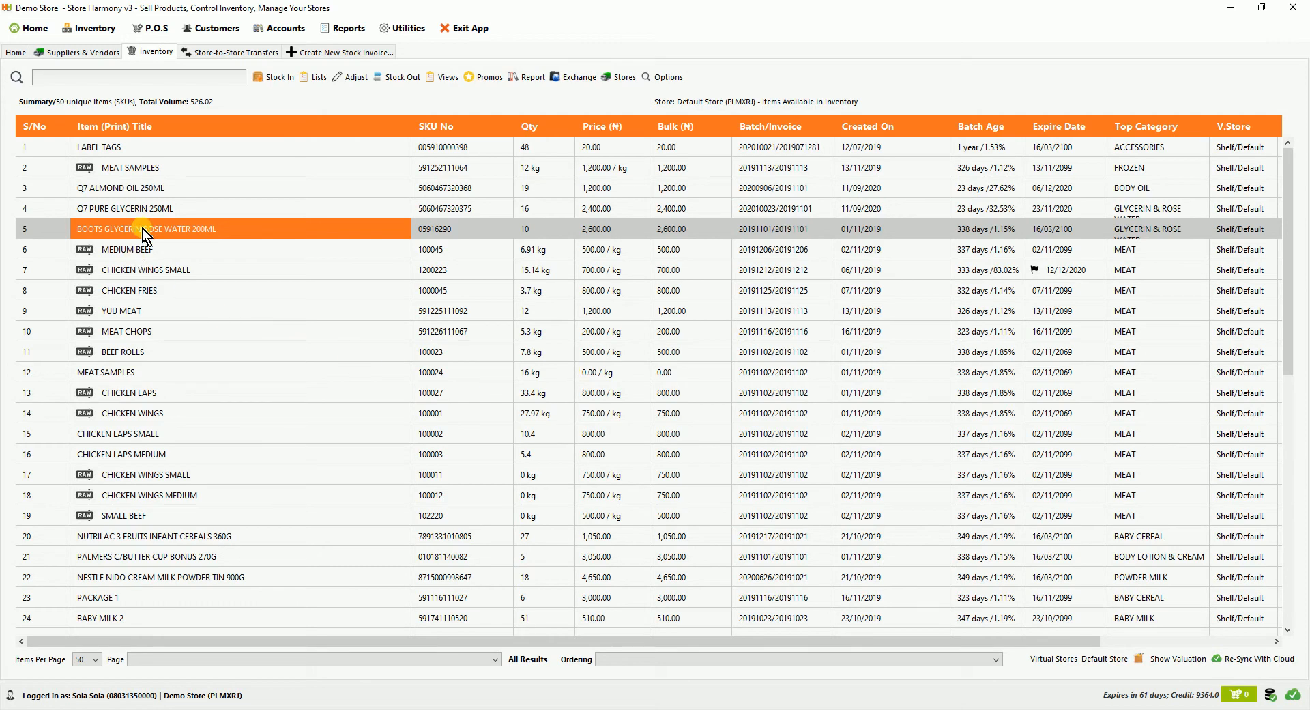
- Open the supplier return form for Q7 PURE GLYCERIN 250ML and select the JOJO EXEGESIS purchase entry
left_click(171, 208)
right_click(171, 208)
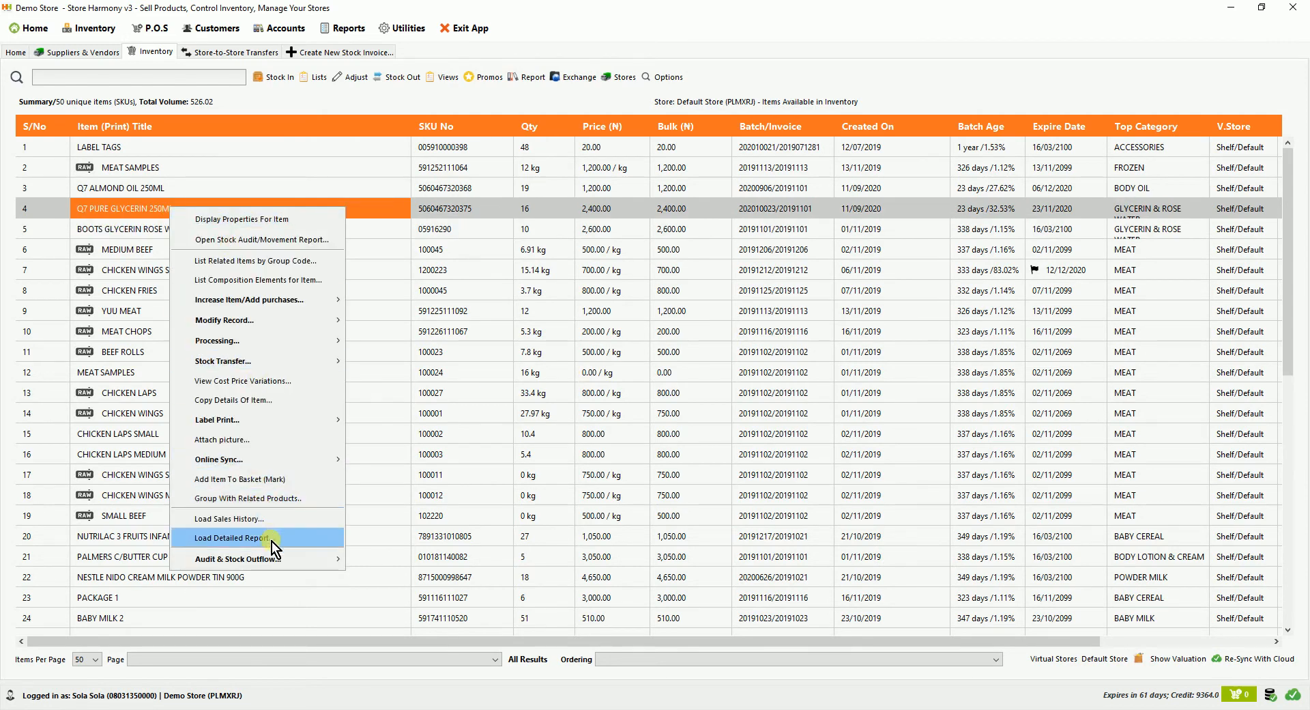
mouse_move(273, 555)
left_click(432, 582)
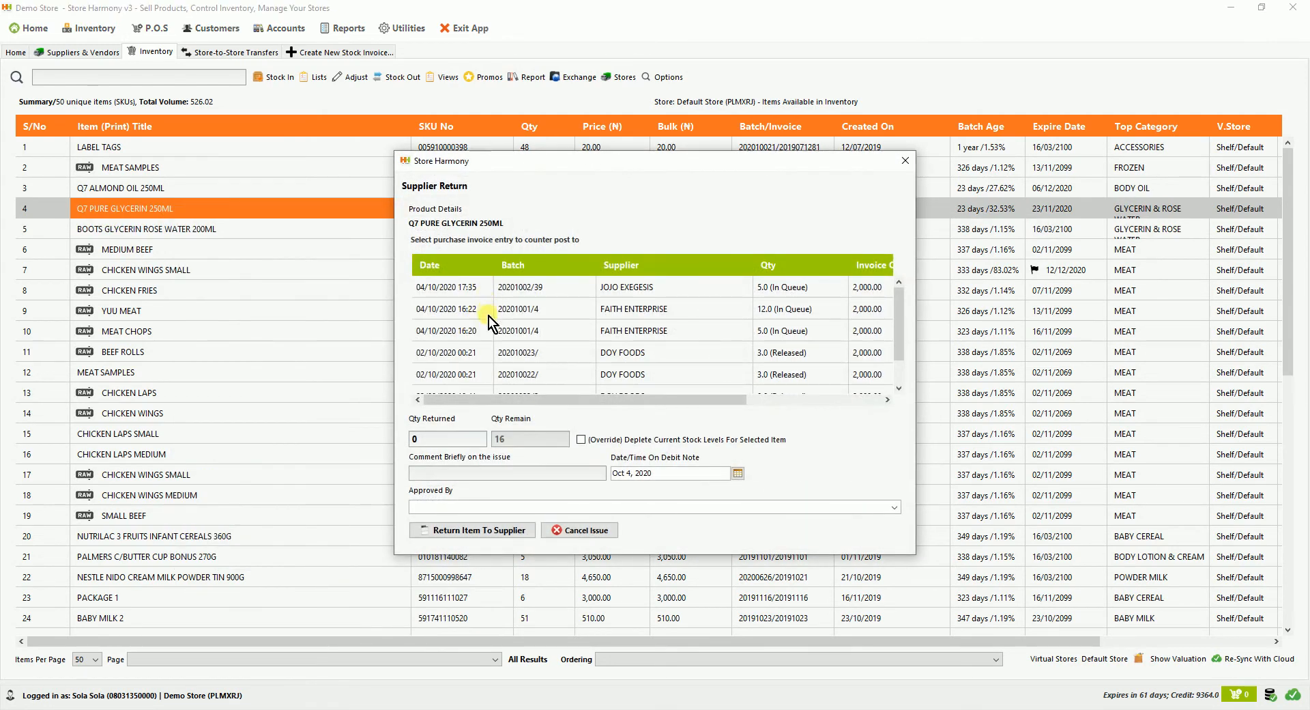
left_click(532, 290)
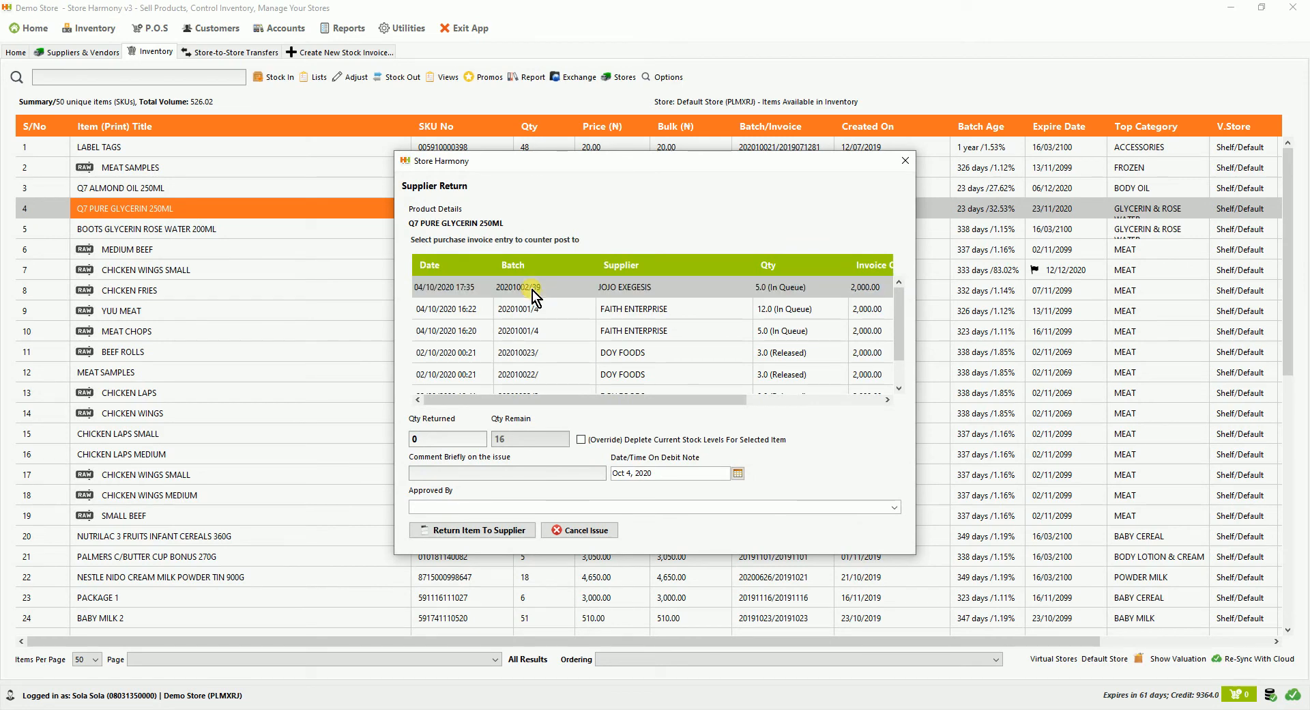
- Examine the FAITH ENTERPRISE and DOY FOODS purchase entries for Q7 PURE GLYCERIN 250ML, including their quantities, costs and virtual store
left_click(519, 308)
scroll(523, 338, "down", 1)
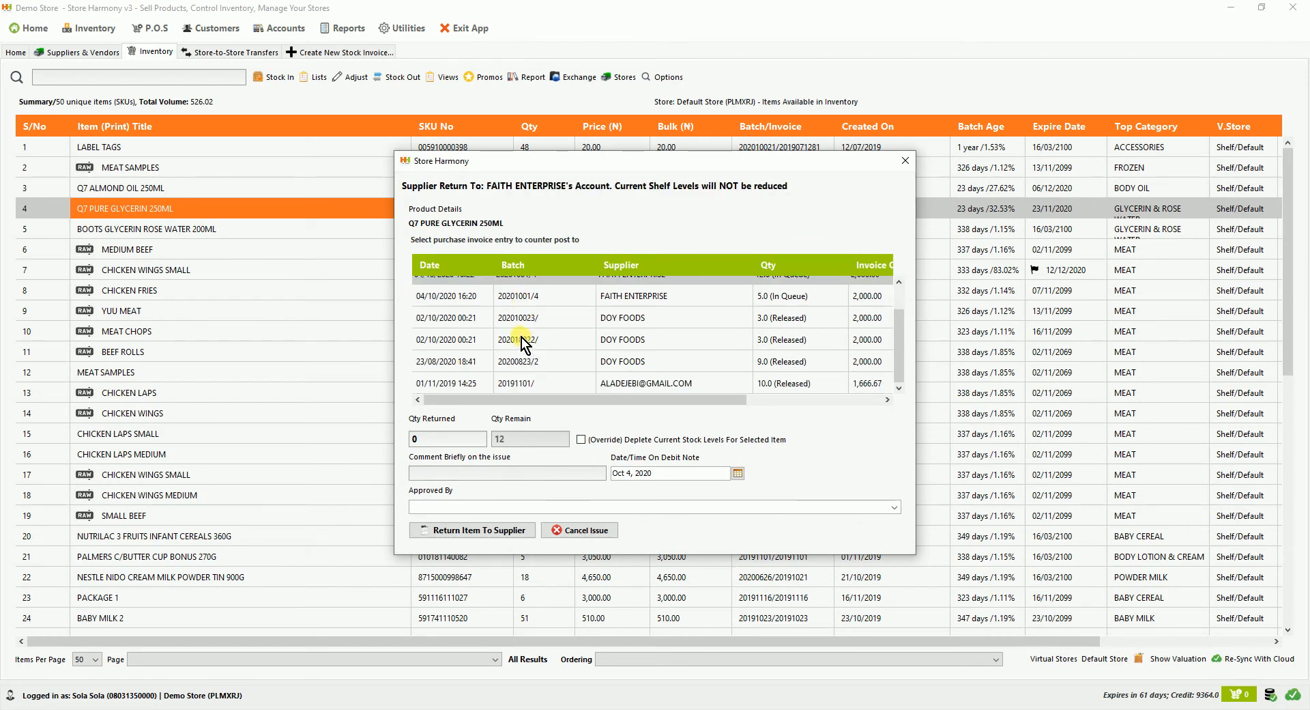
left_click(496, 318)
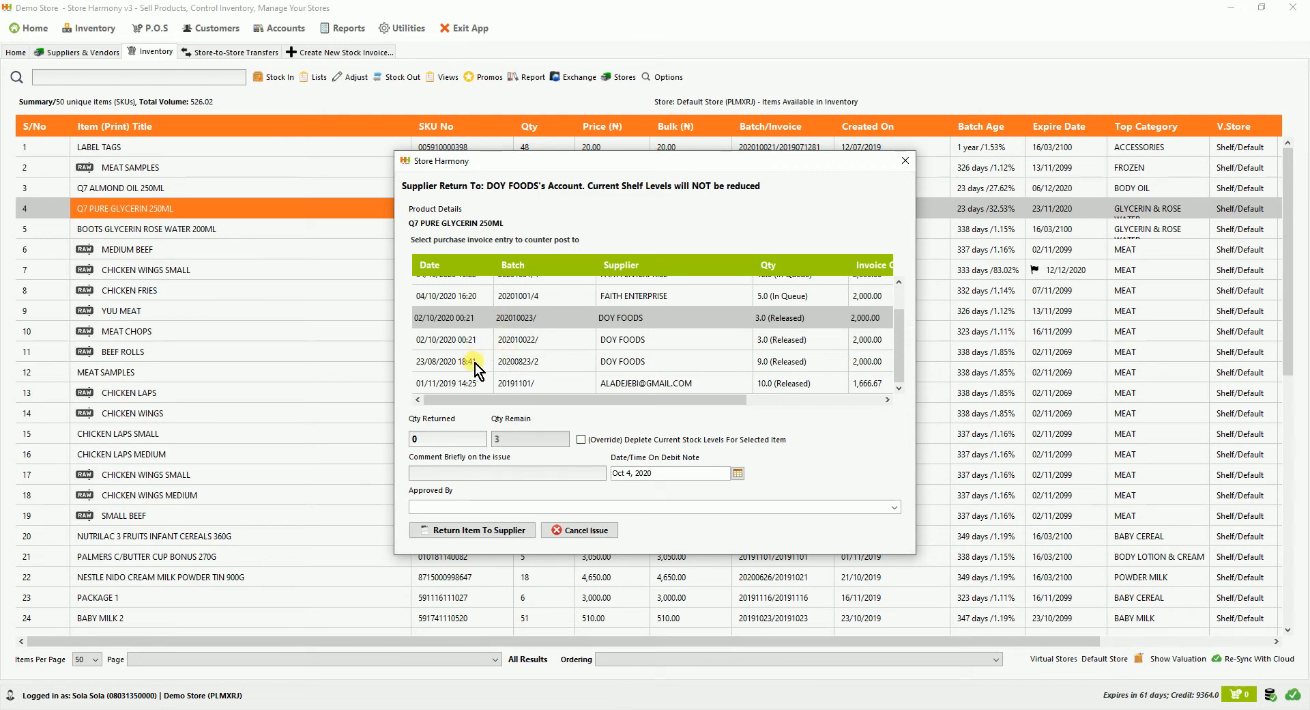
left_click_drag(667, 400, 818, 400)
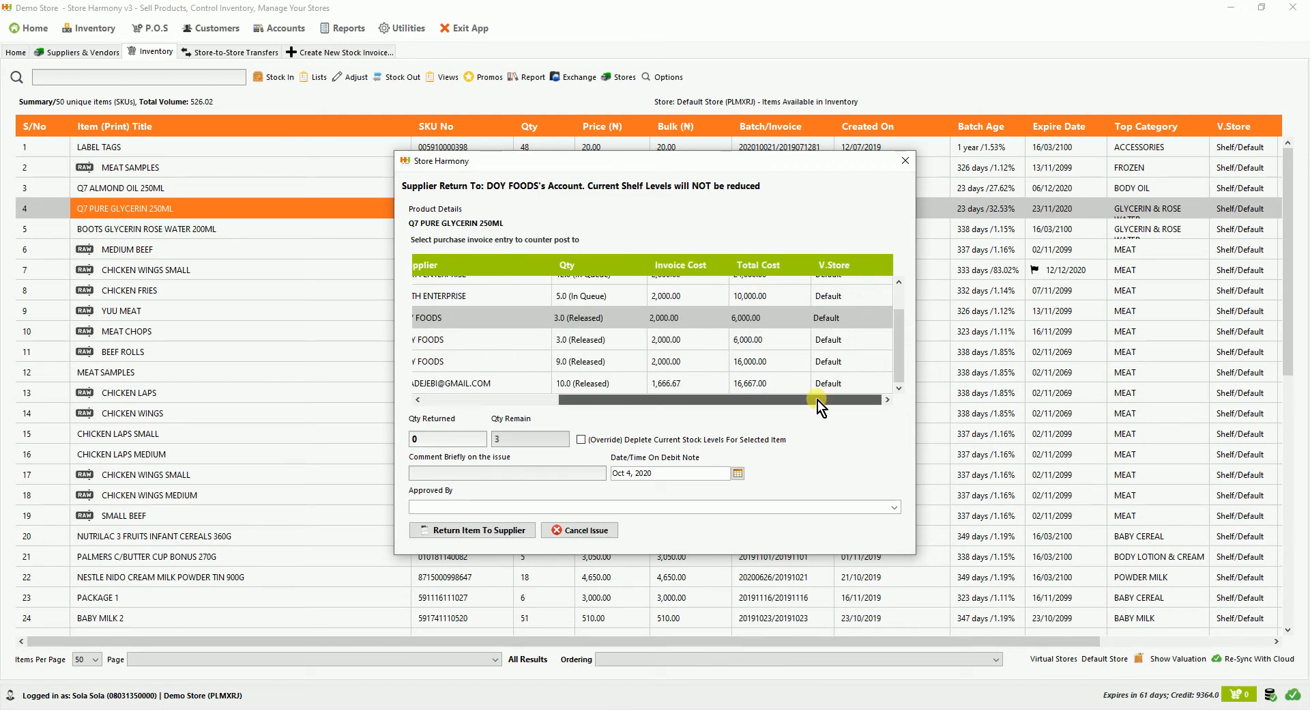
left_click(680, 359)
left_click(689, 339)
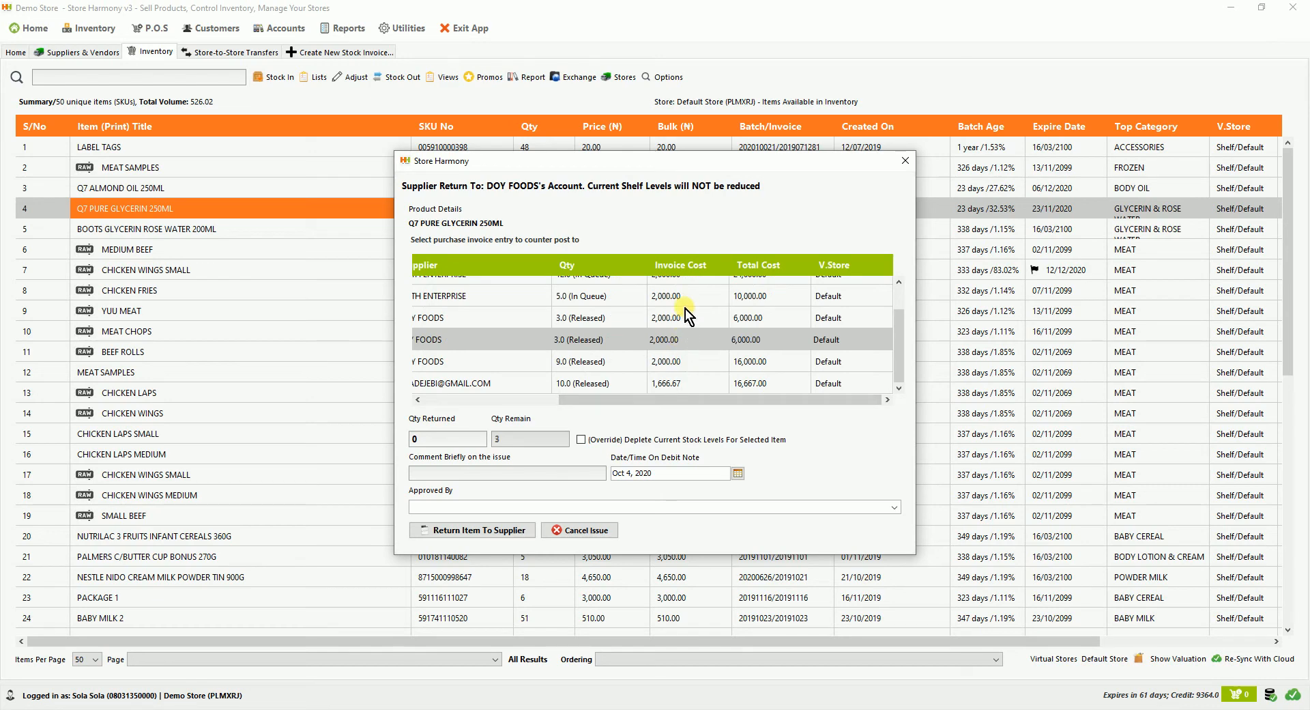
left_click(673, 384)
left_click(679, 364)
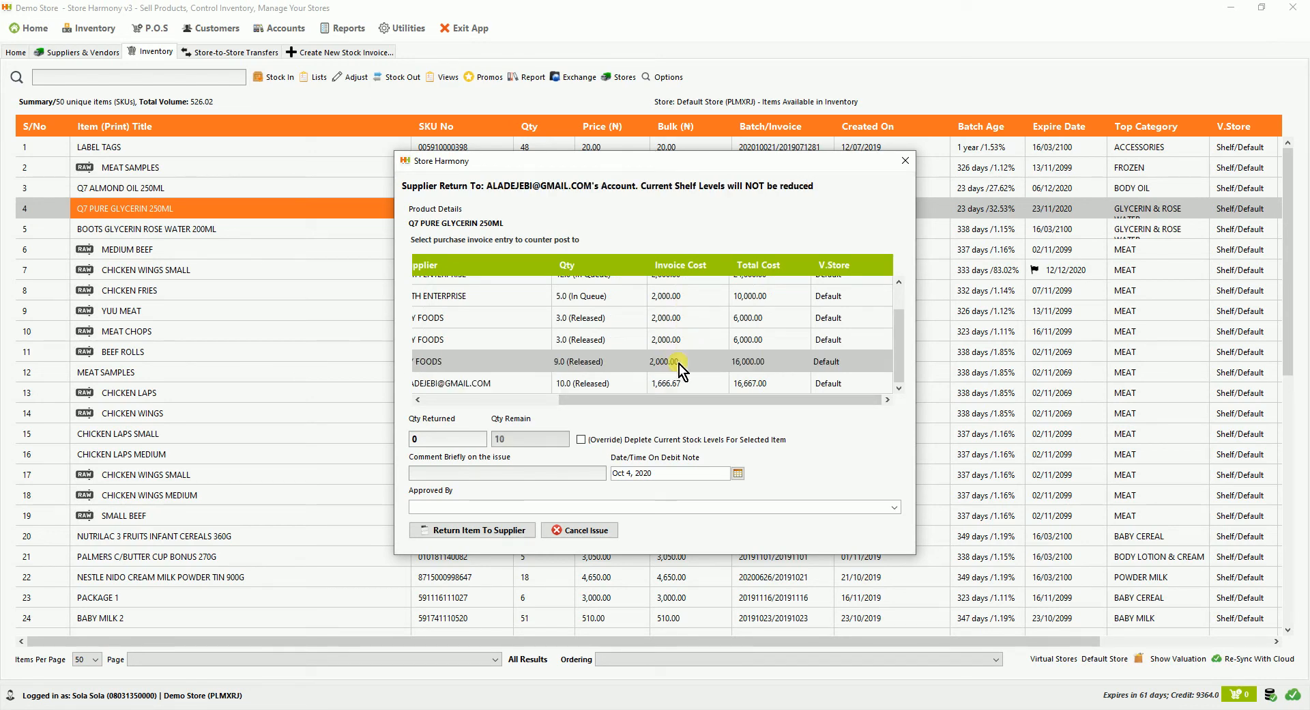
left_click(689, 339)
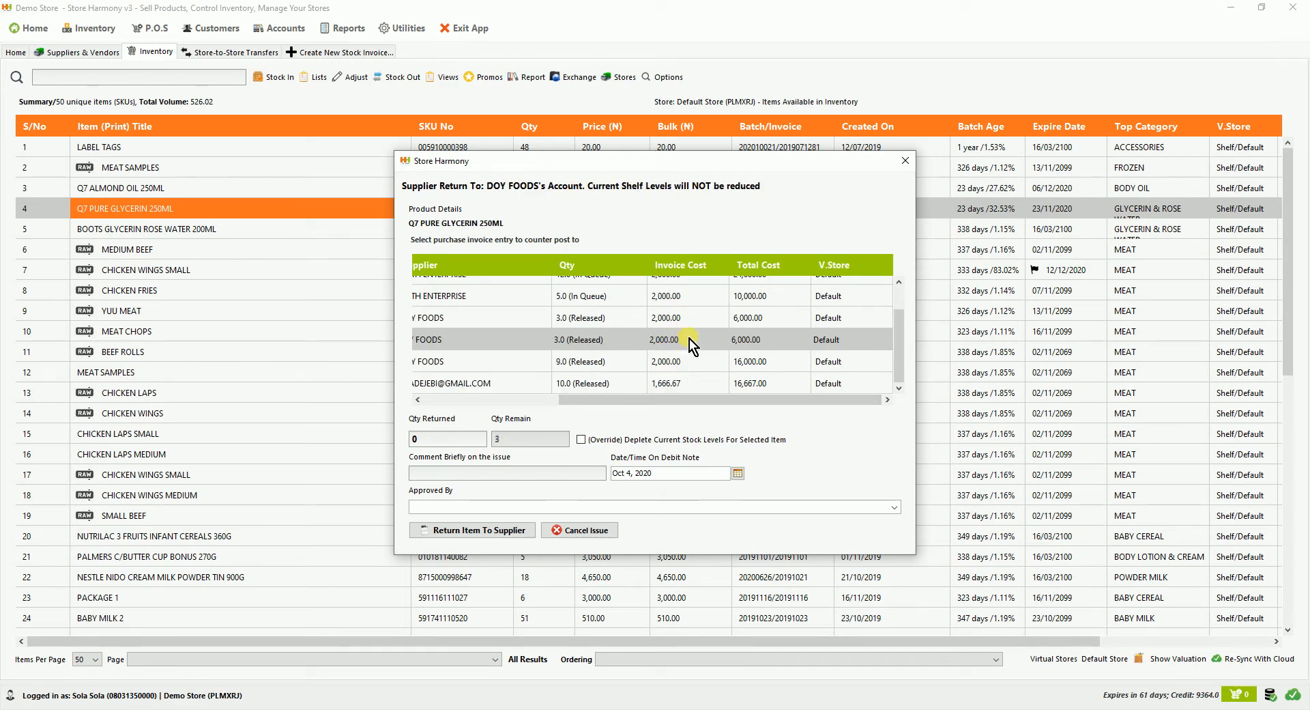
- Select the oldest purchase entry, dated 01/11/2019, and compare its quantity and invoice cost with the other entries
left_click(674, 386)
scroll(671, 352, "up", 1)
scroll(672, 351, "down", 1)
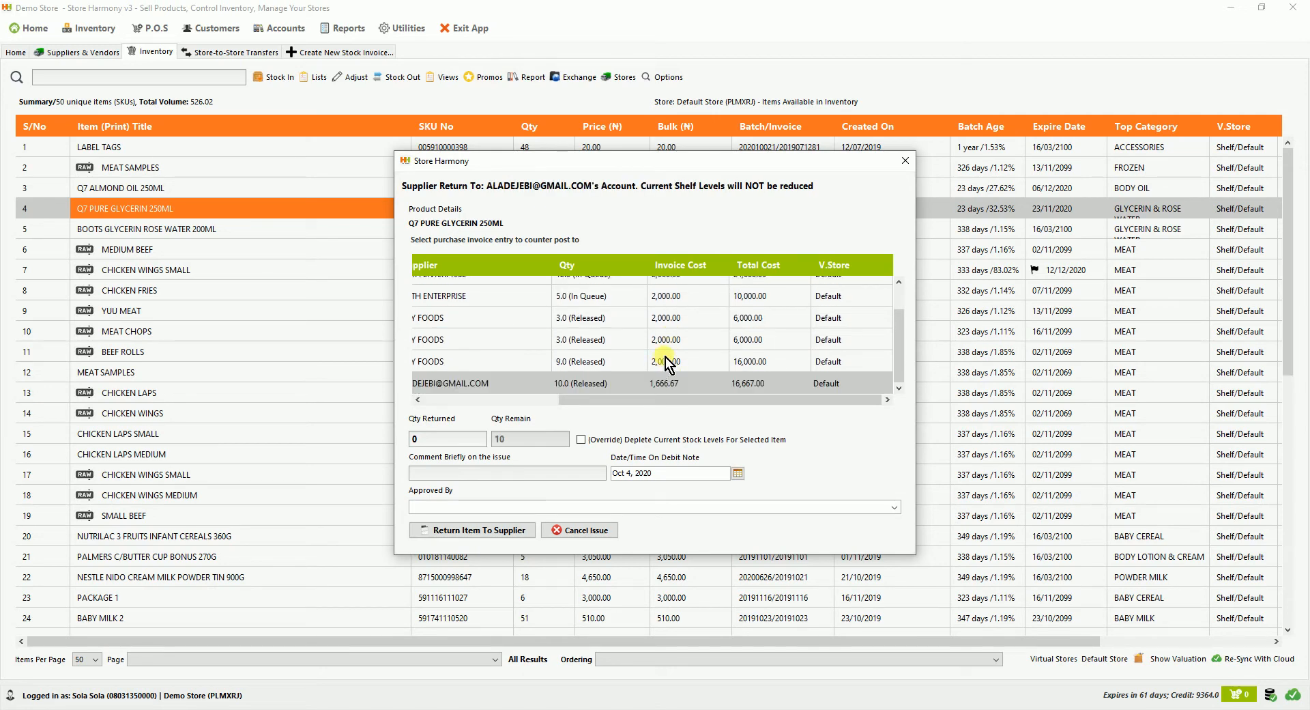
left_click(665, 357)
left_click(678, 383)
left_click_drag(675, 397, 458, 395)
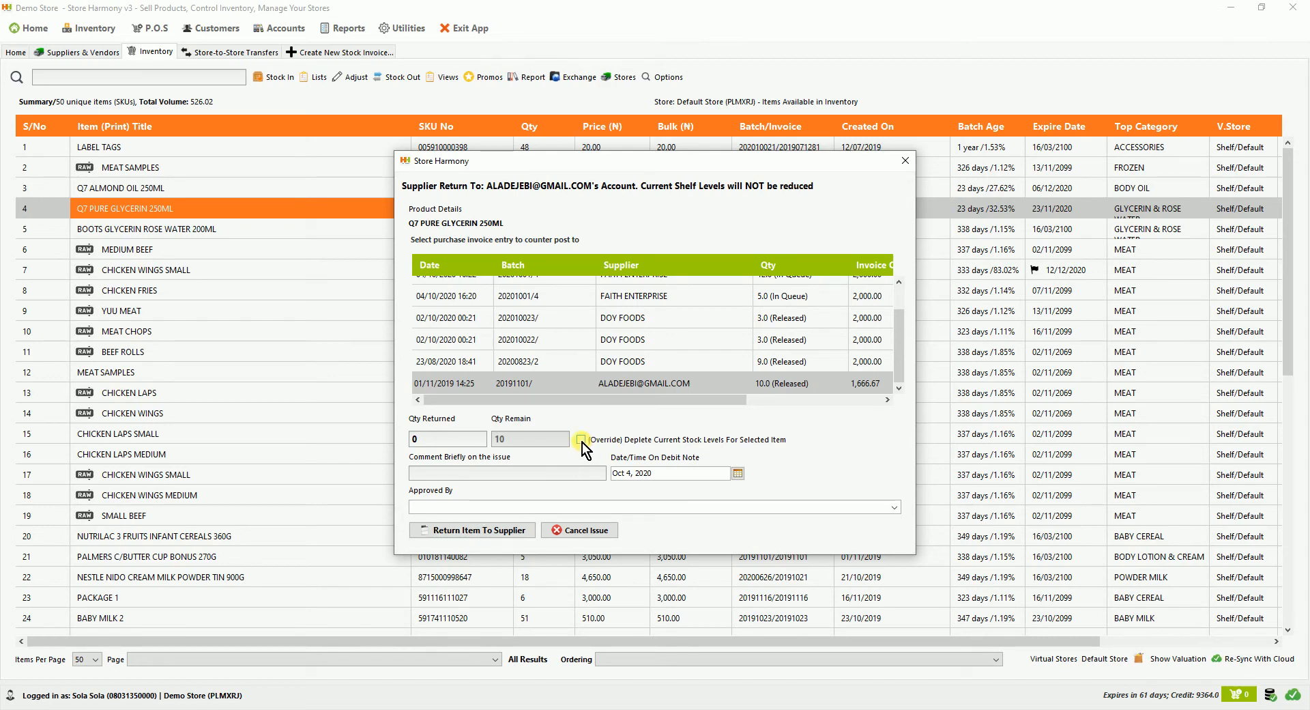
- Check the Q7 PURE GLYCERIN 250ML stock row behind the supplier return form, and cancel the return
left_click_drag(501, 160, 748, 196)
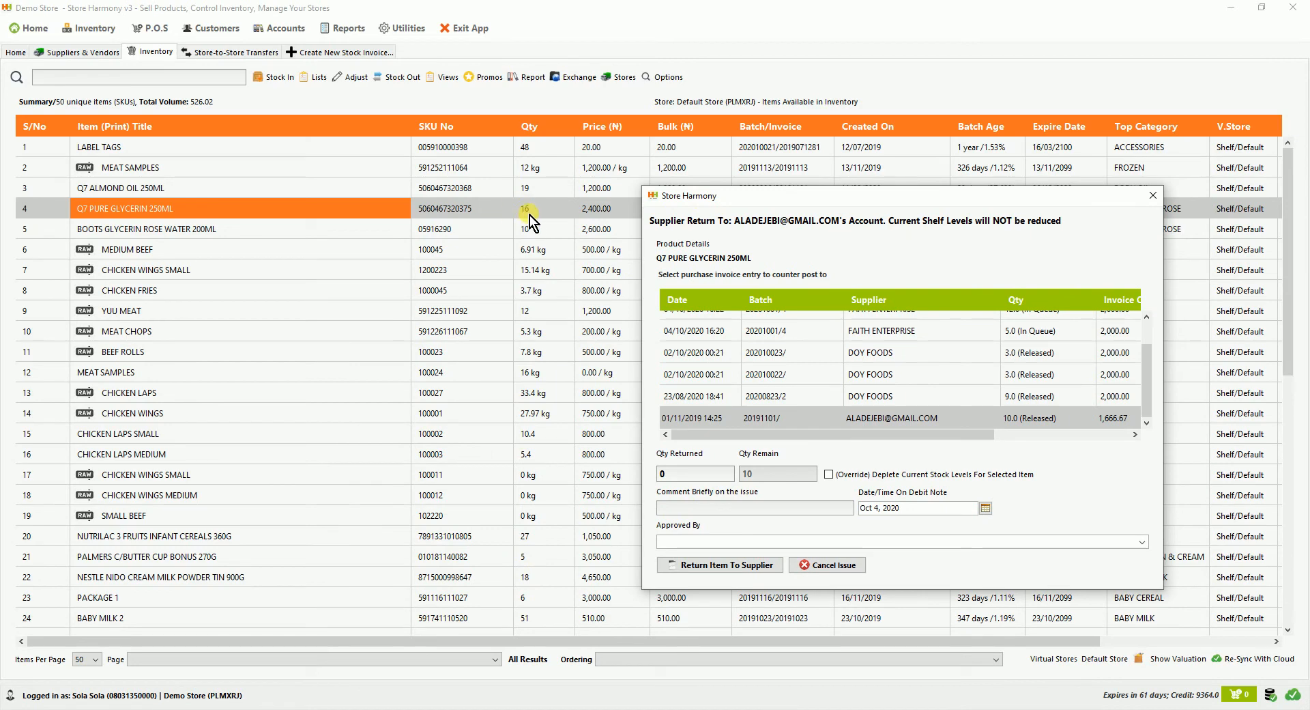
left_click_drag(838, 196, 349, 159)
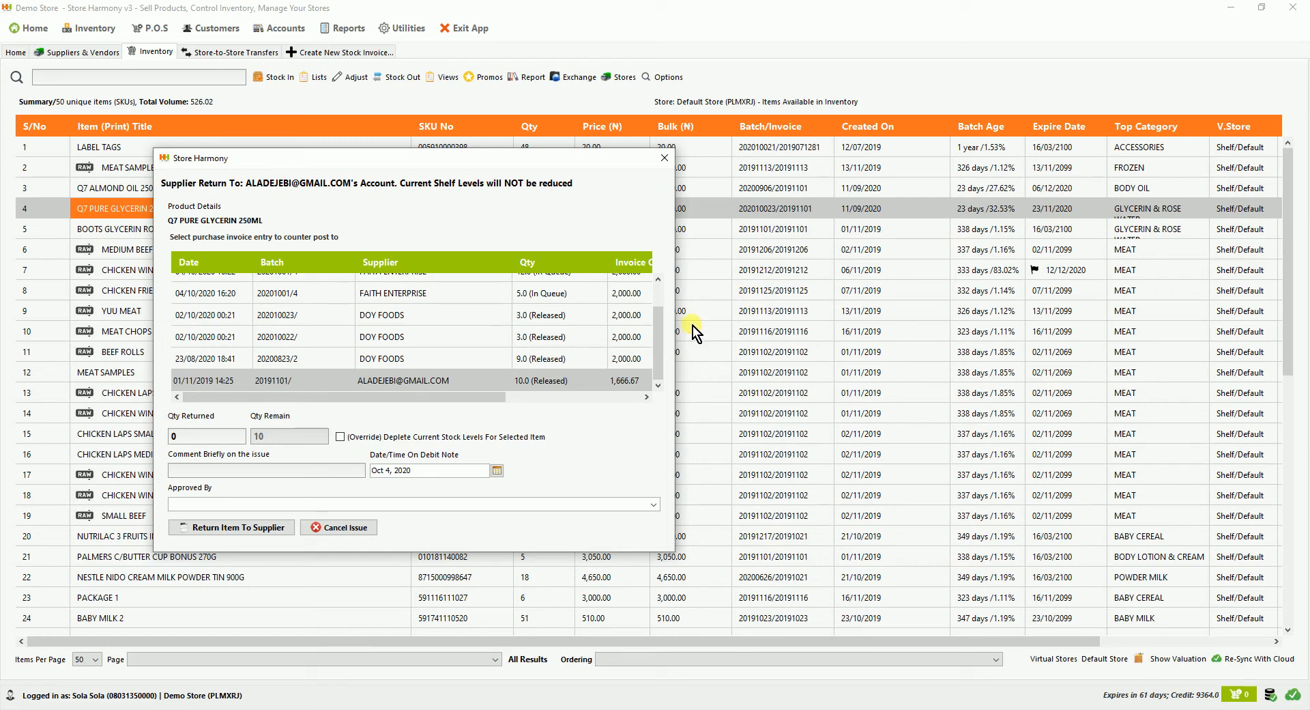
left_click(356, 532)
left_click(786, 228)
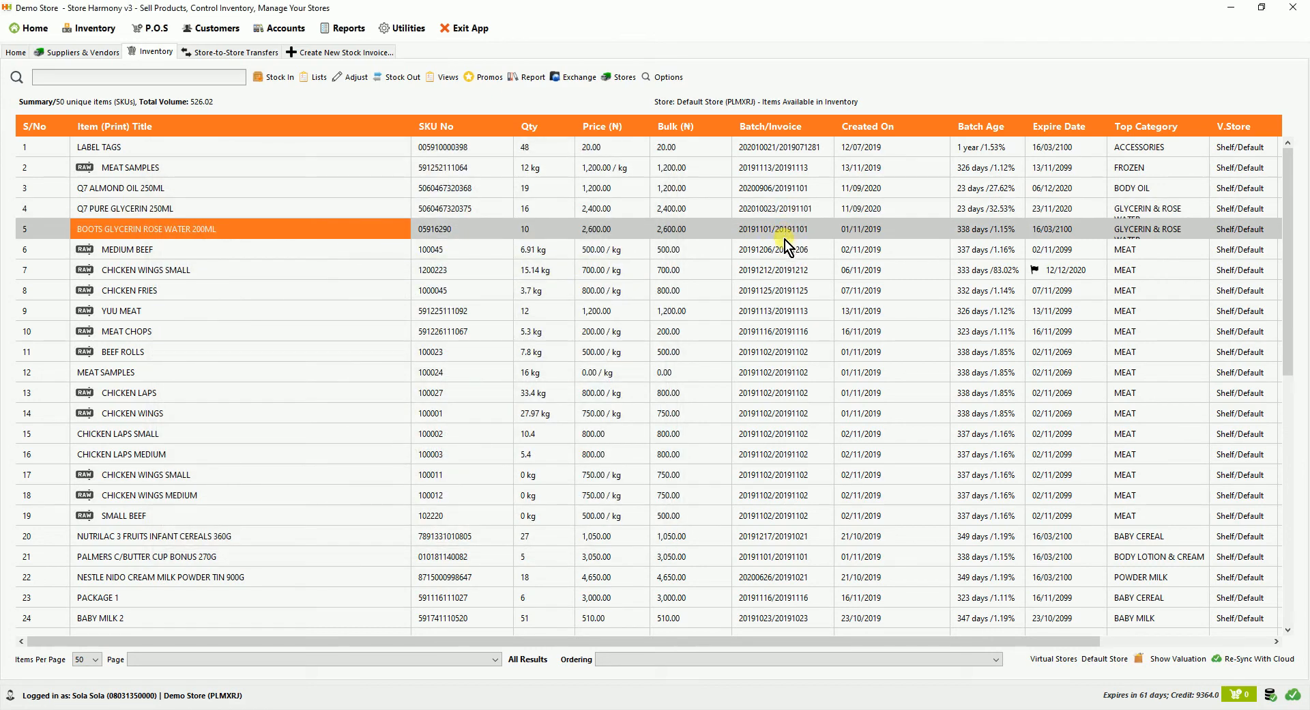
left_click(786, 258)
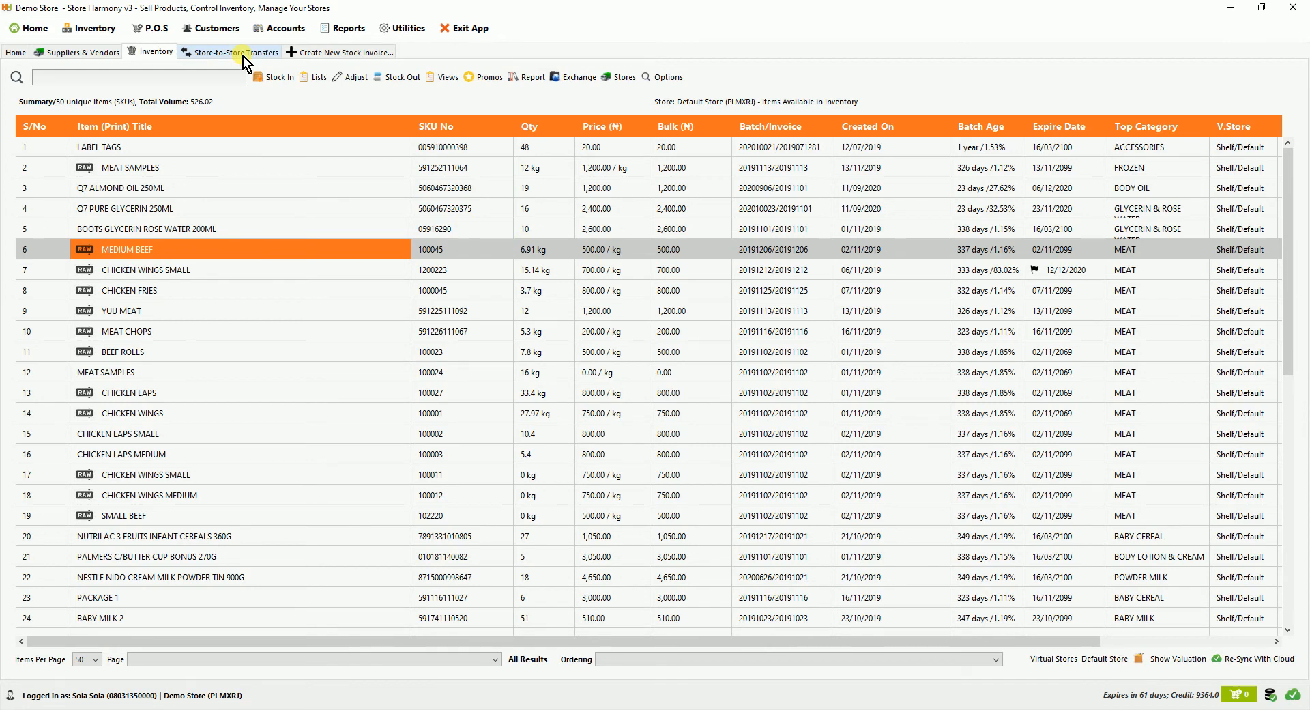
- Review the Q7 PURE GLYCERIN 250ML line on the JOJO EXEGESIS stock invoice and go back to the inventory list
left_click(337, 52)
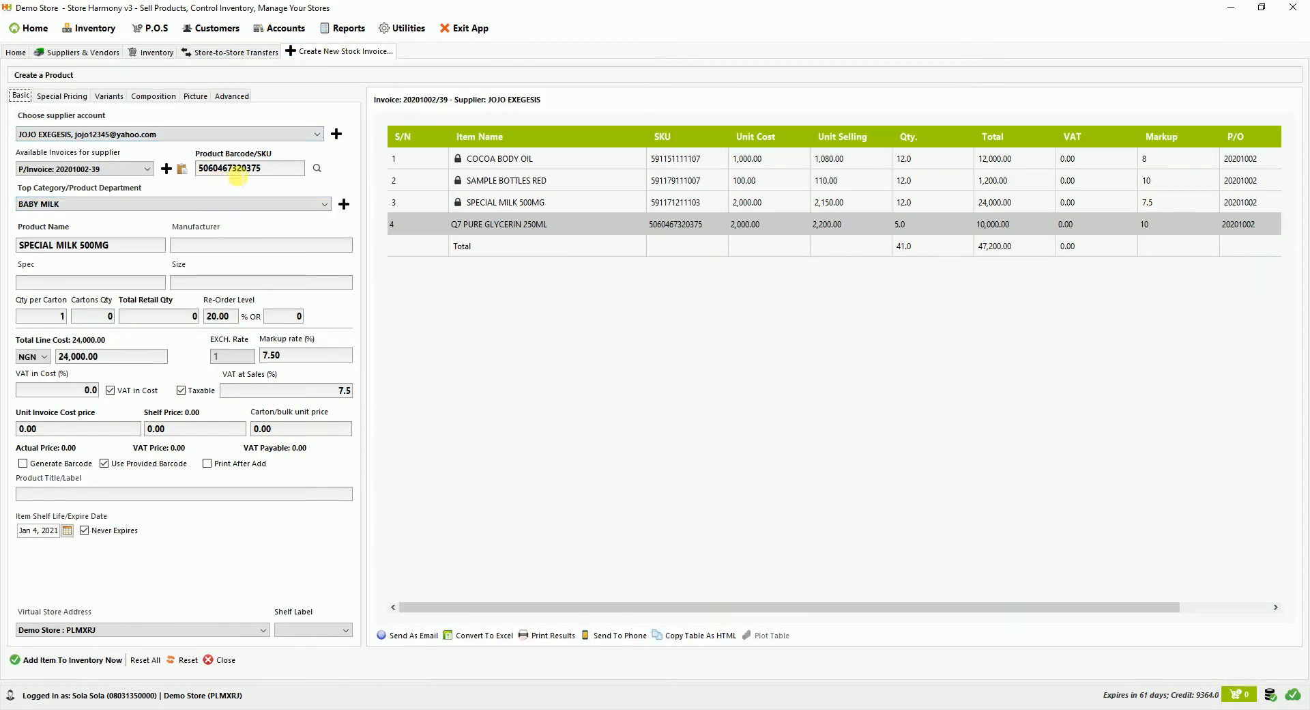
double_click(252, 174)
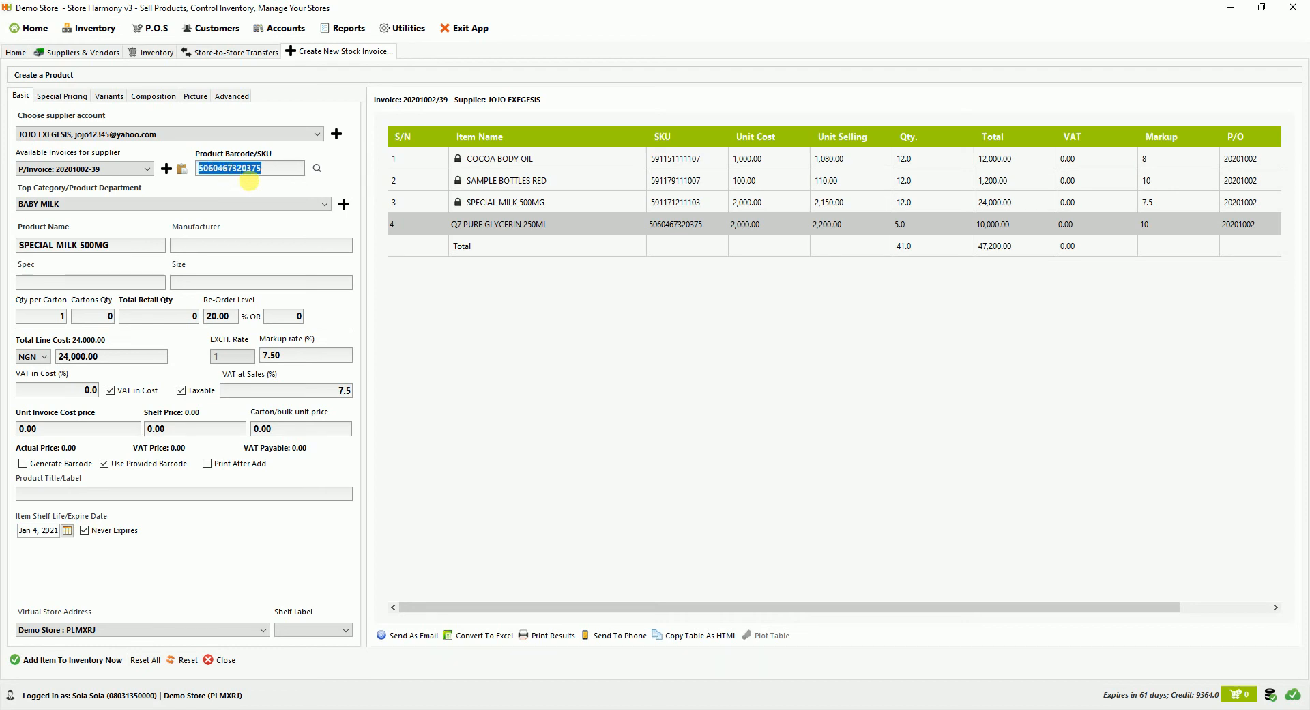
left_click(521, 205)
left_click(602, 226)
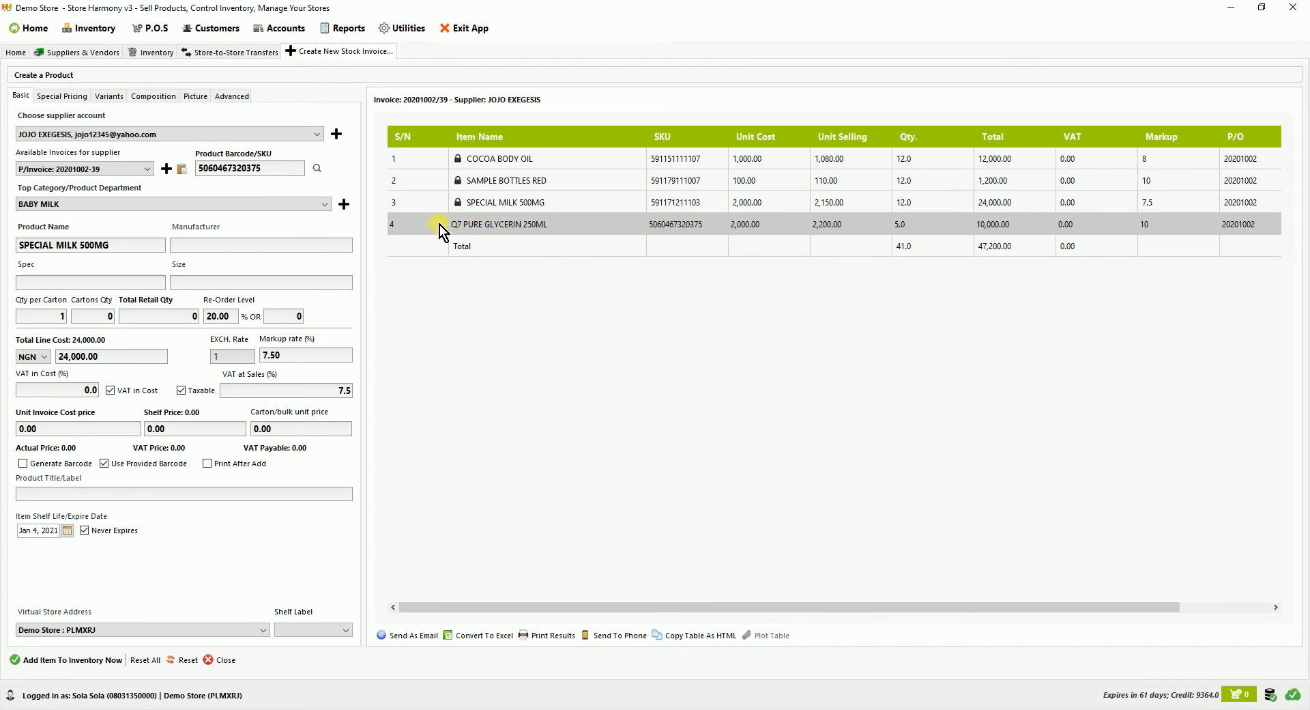
left_click(572, 205)
left_click(567, 224)
left_click(156, 53)
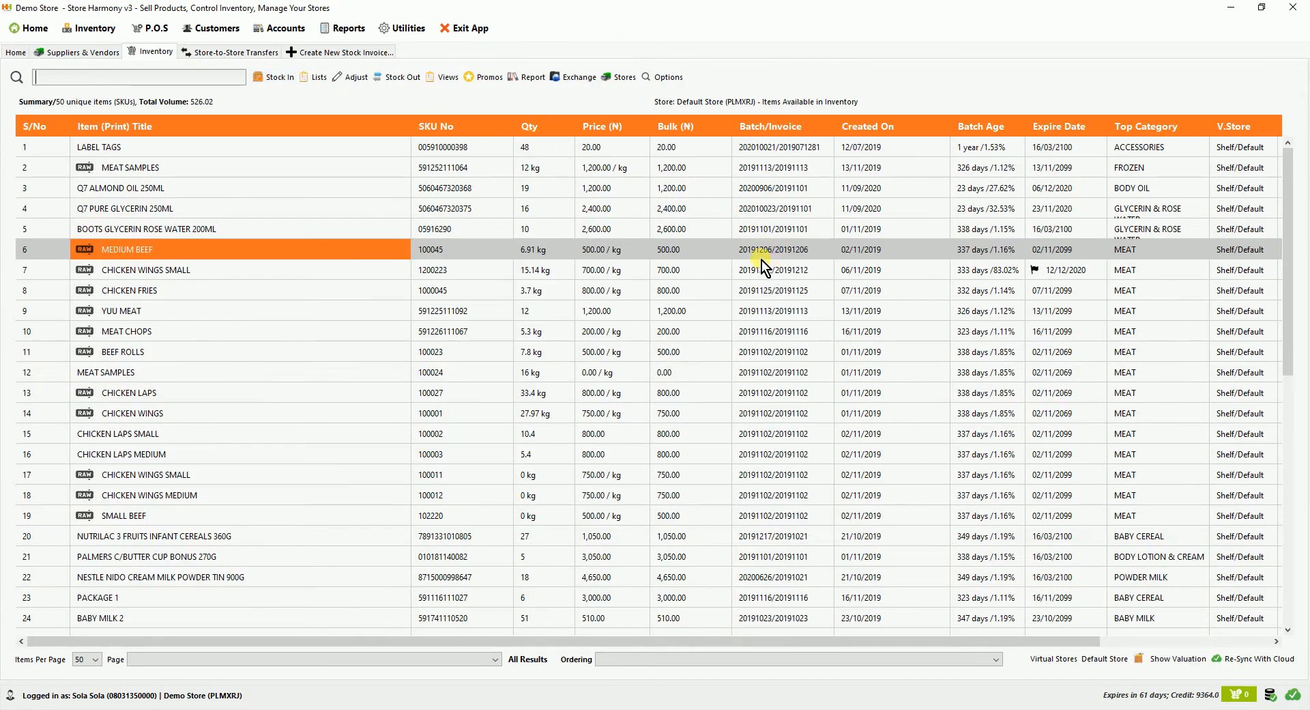